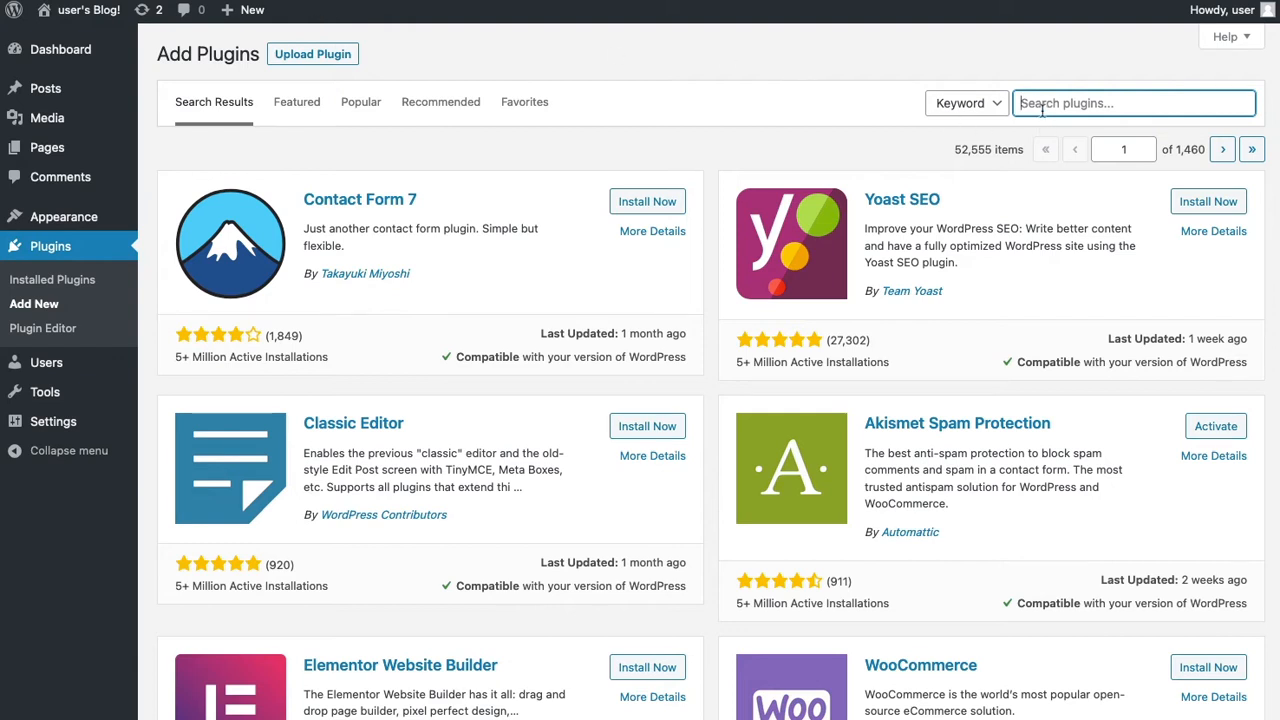
- Search 'simple ses', install and activate Simple AWS SES Mail, and open SES Email settings
type("simpl")
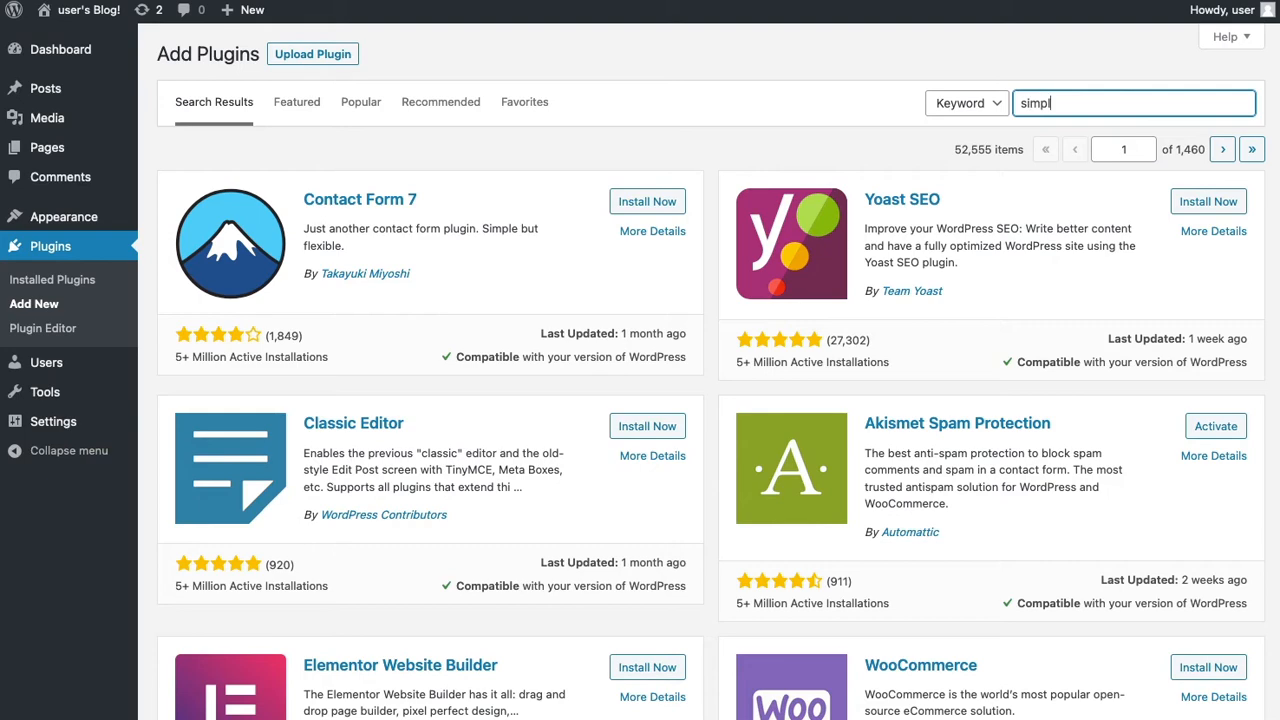
type("e ses mail")
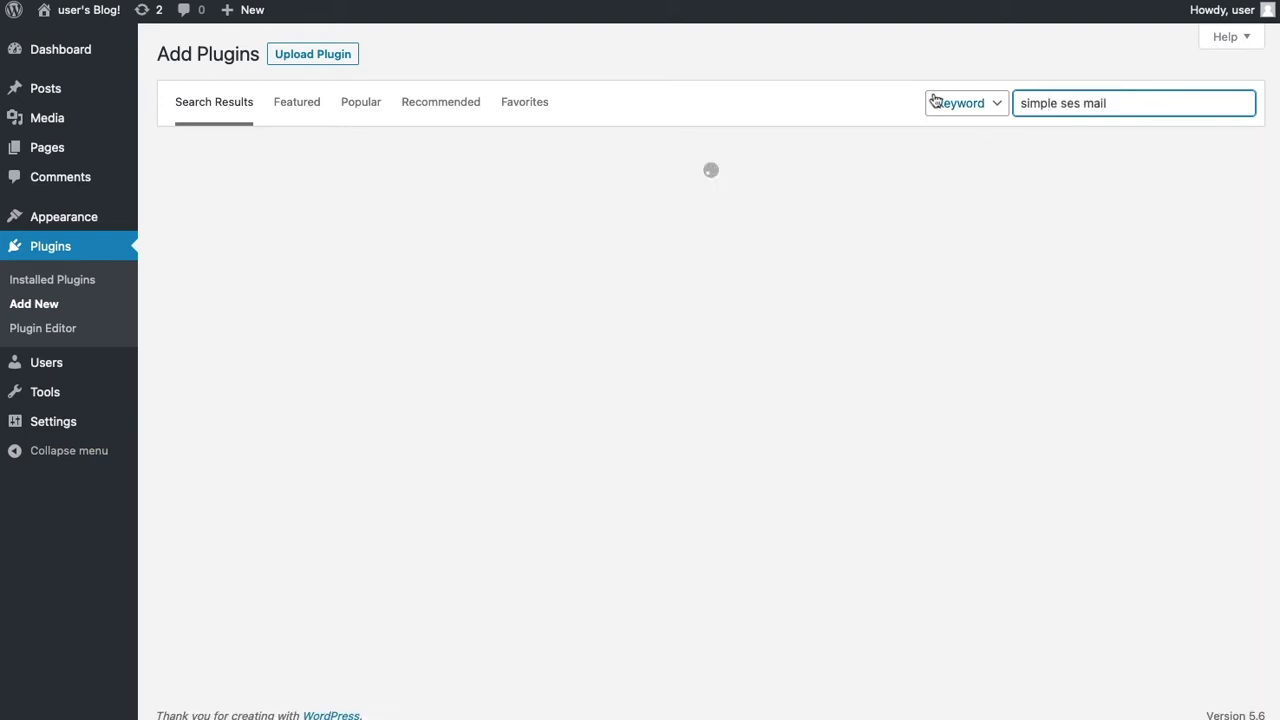
scroll(919, 167, "down", 6)
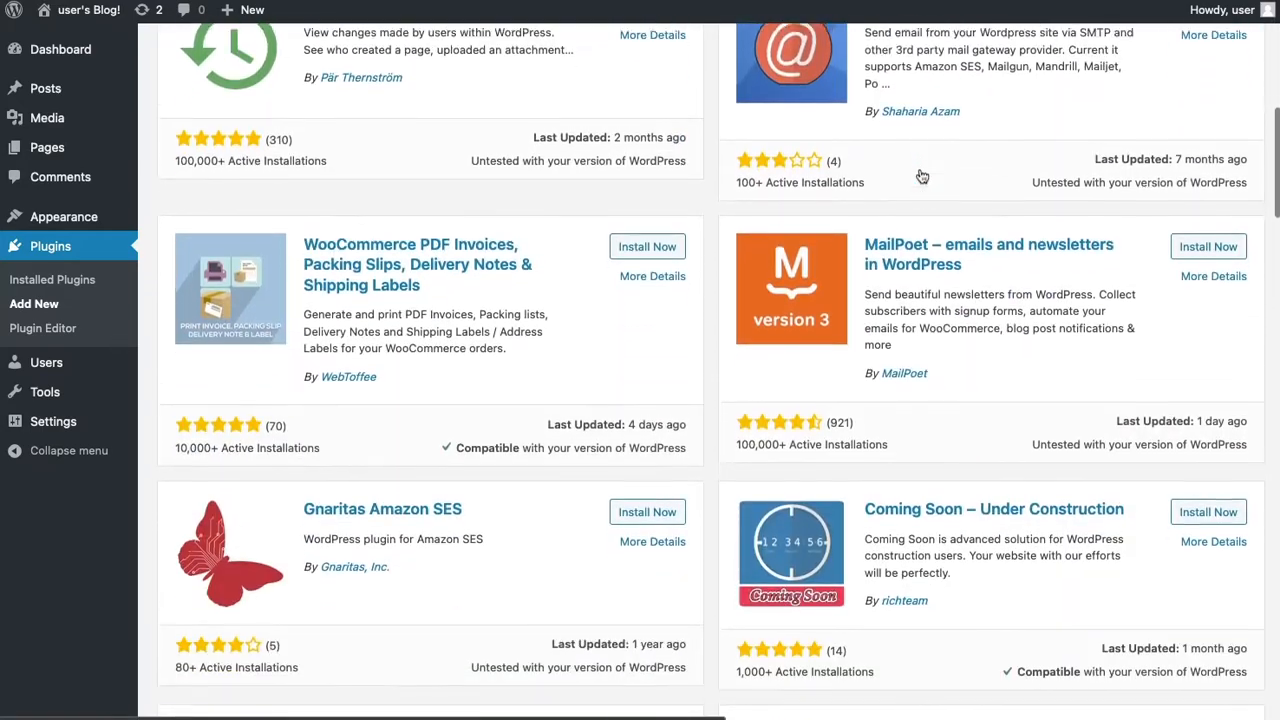
scroll(922, 176, "down", 10)
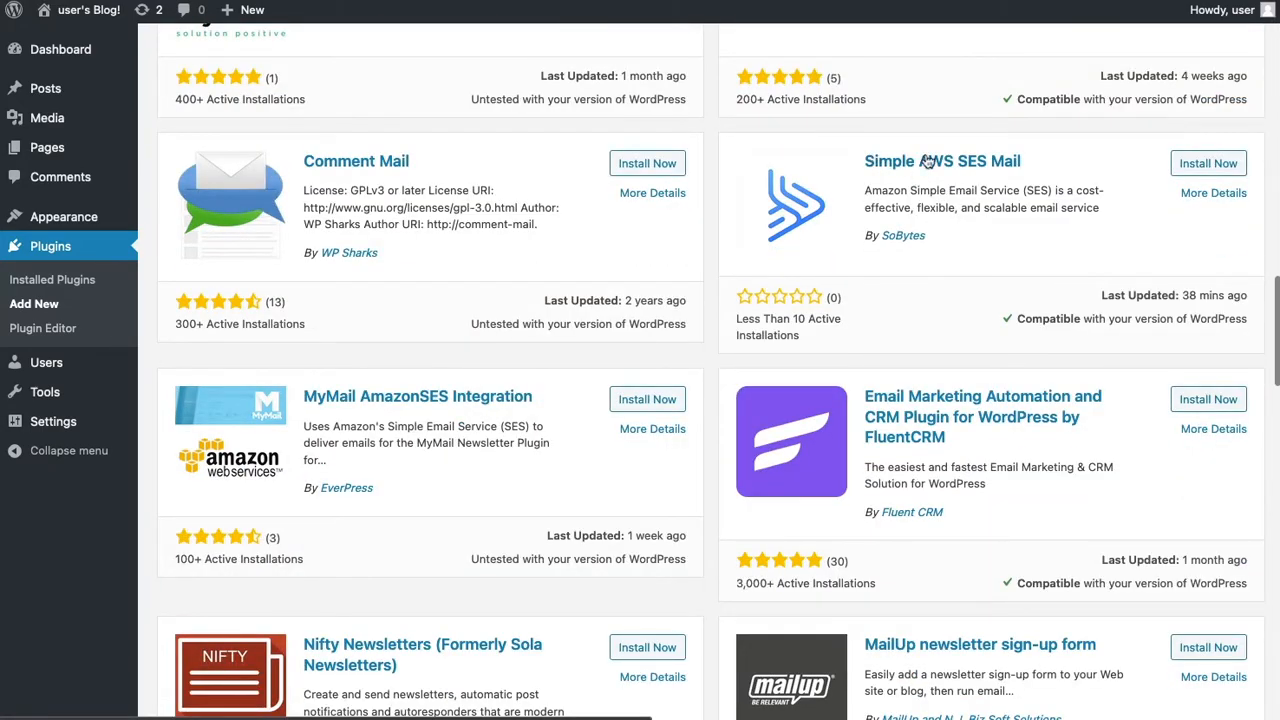
left_click(1208, 165)
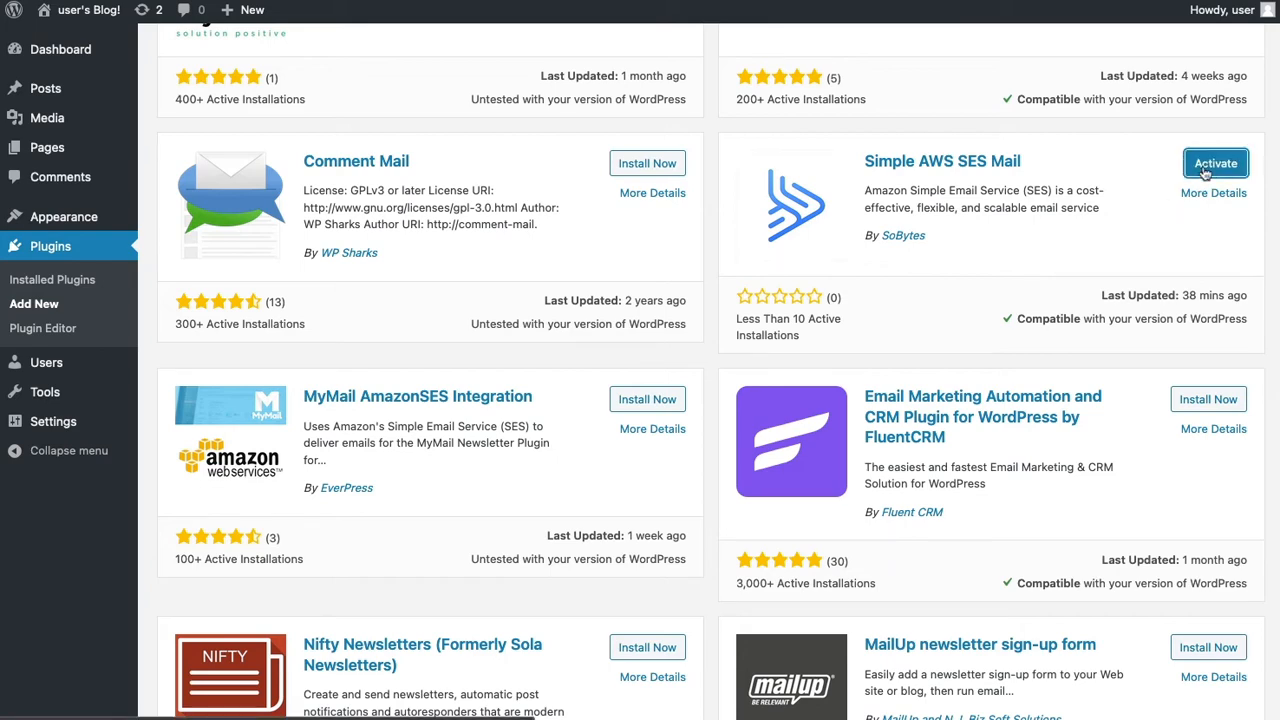
left_click(1213, 164)
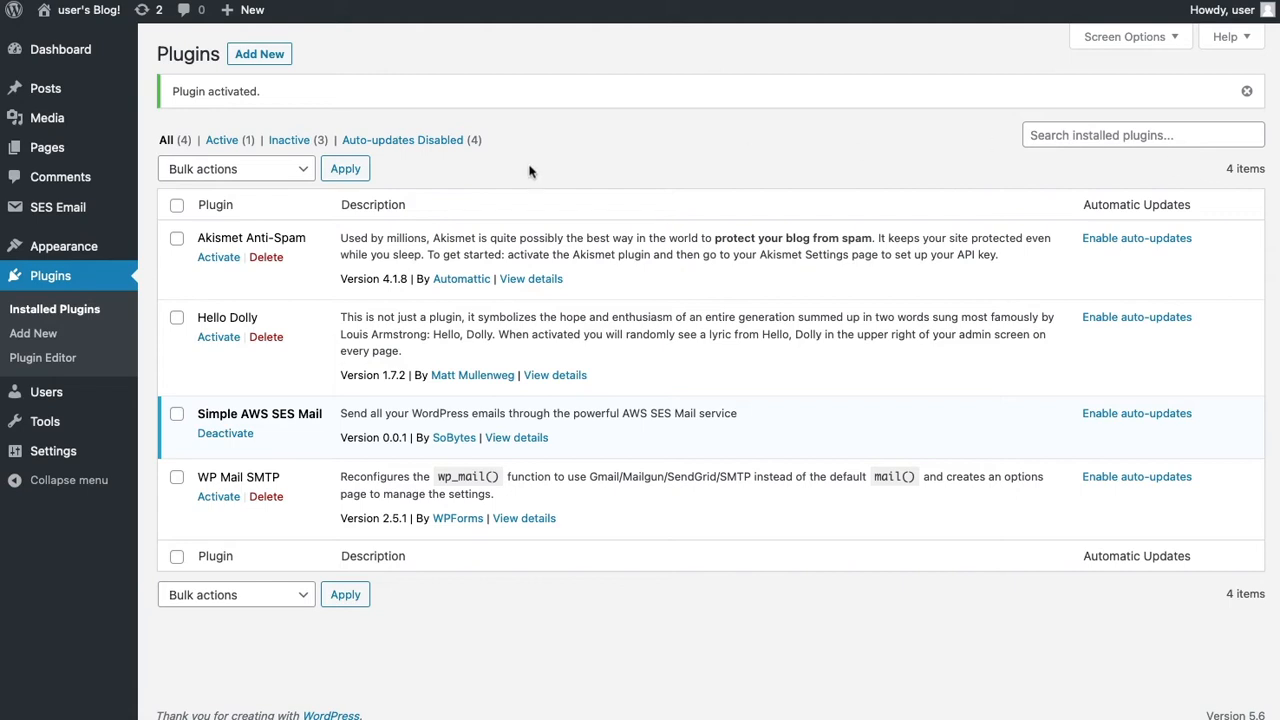
mouse_move(59, 213)
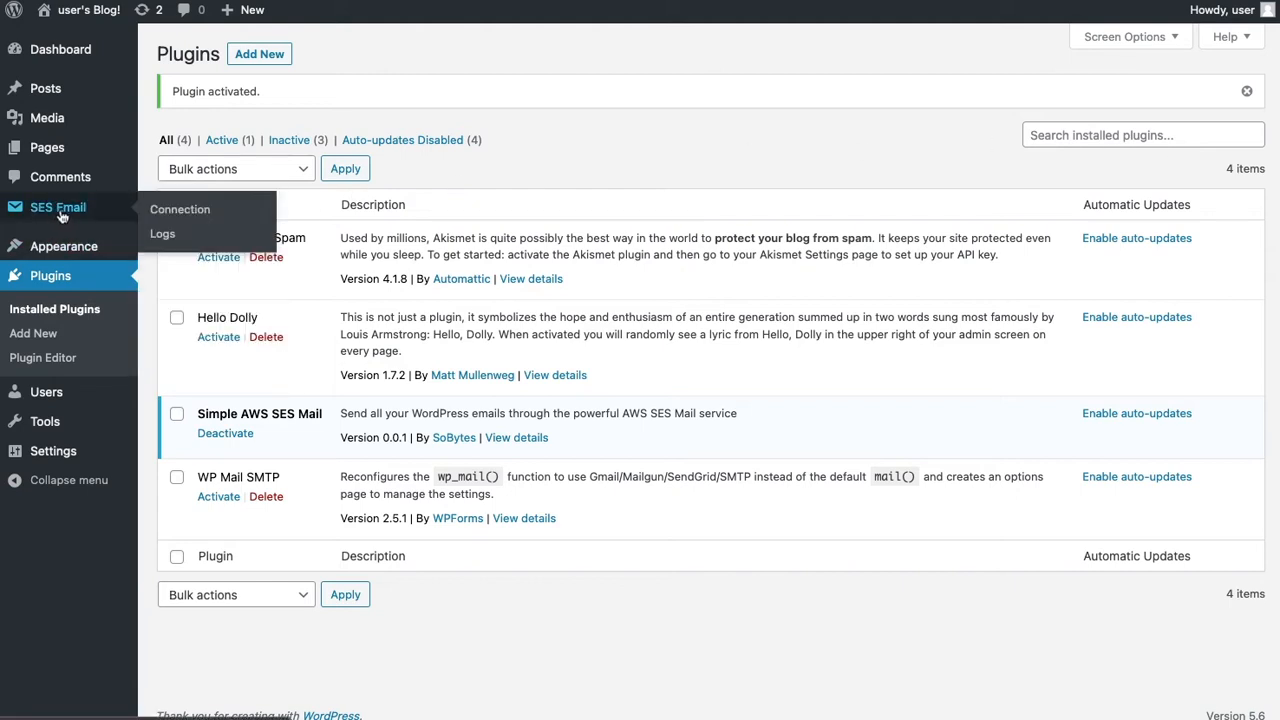
left_click(59, 213)
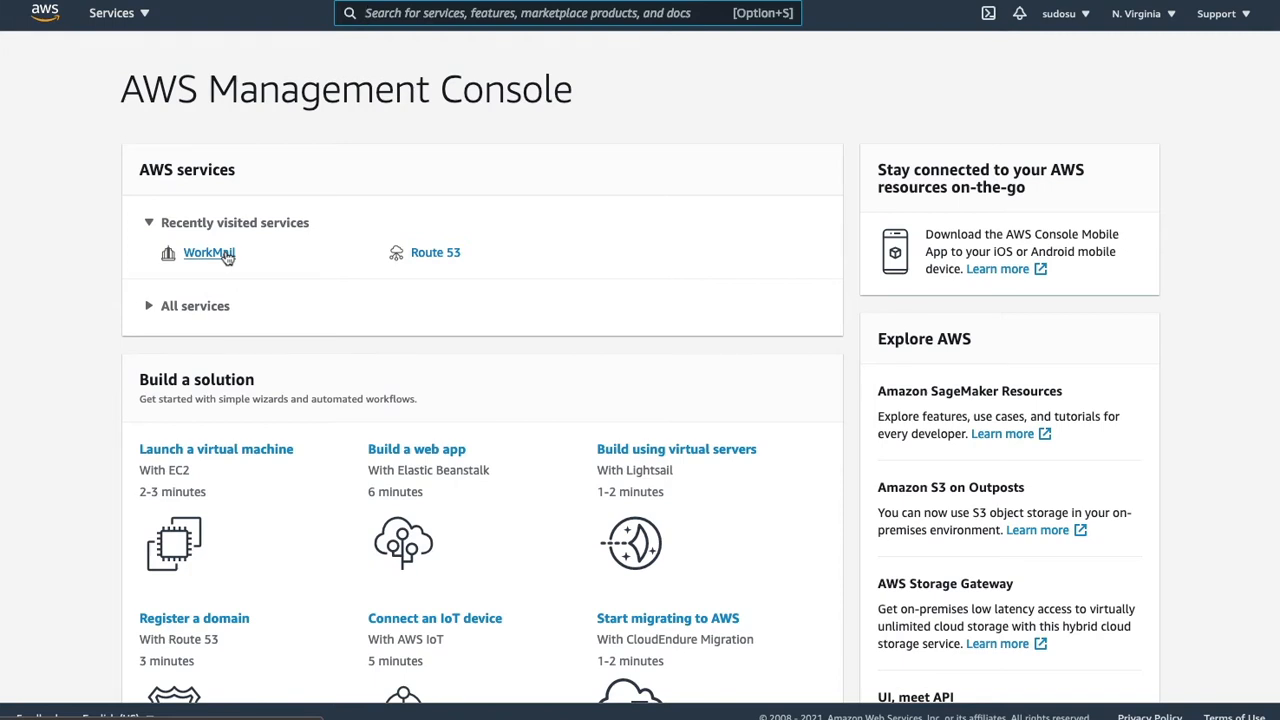
- Create WorkMail organization sudosudo-com on the existing Route 53 hosted zone sudosudo.com
left_click(226, 254)
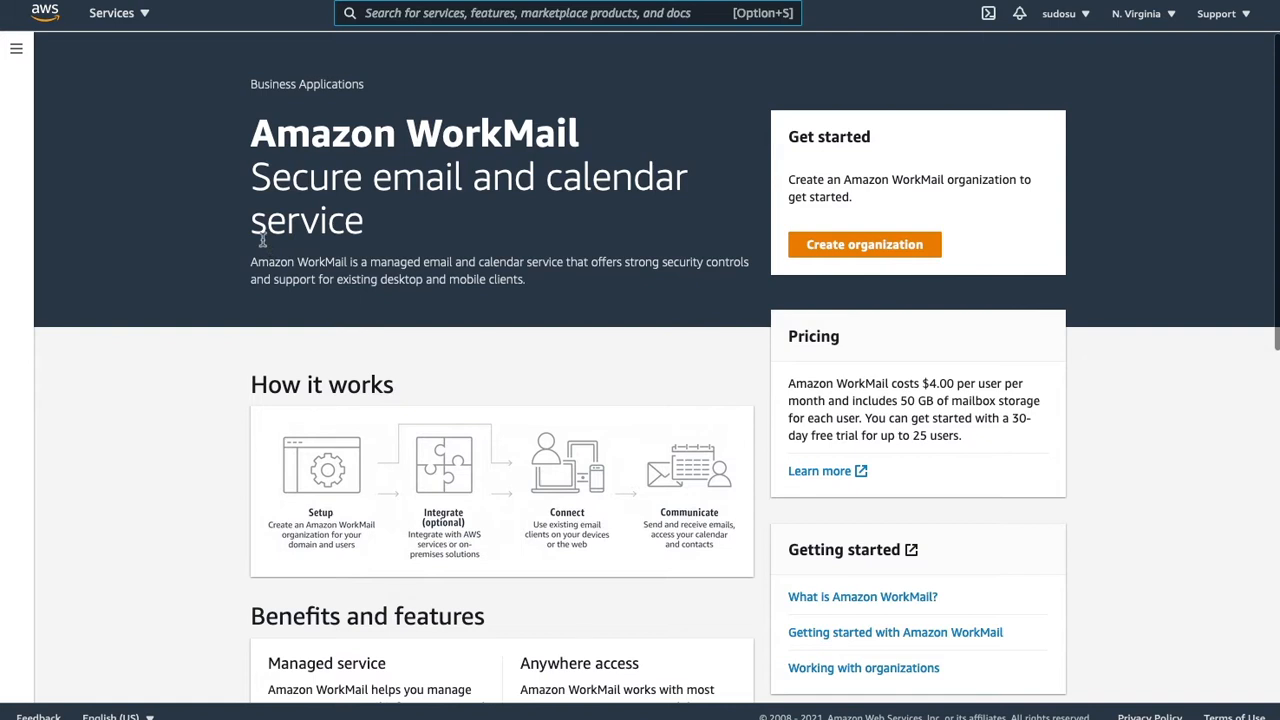
left_click(838, 248)
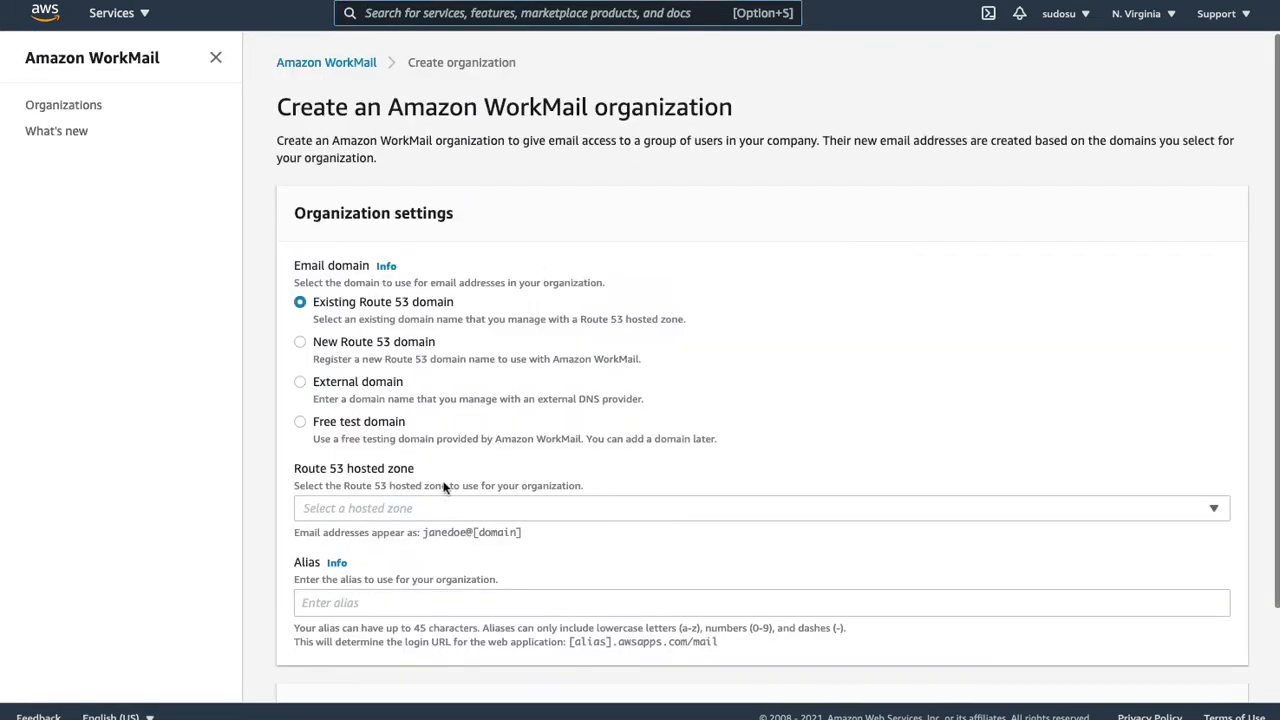
left_click(440, 508)
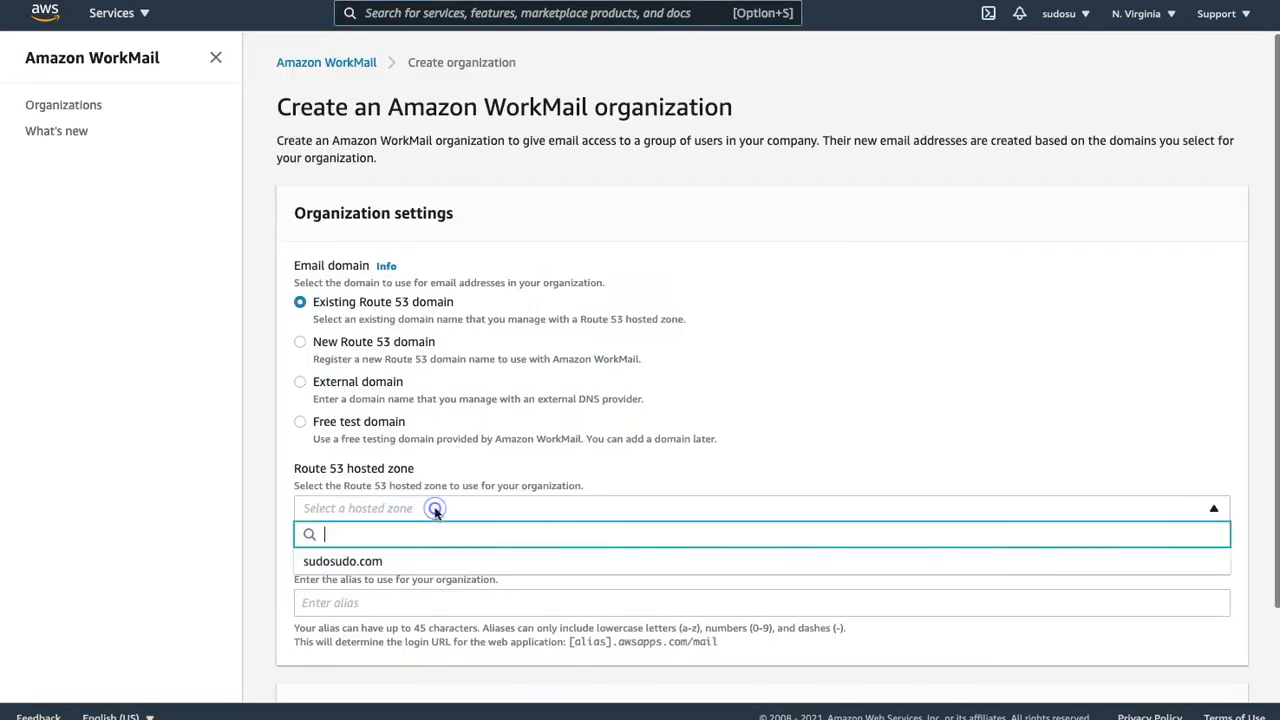
left_click(367, 567)
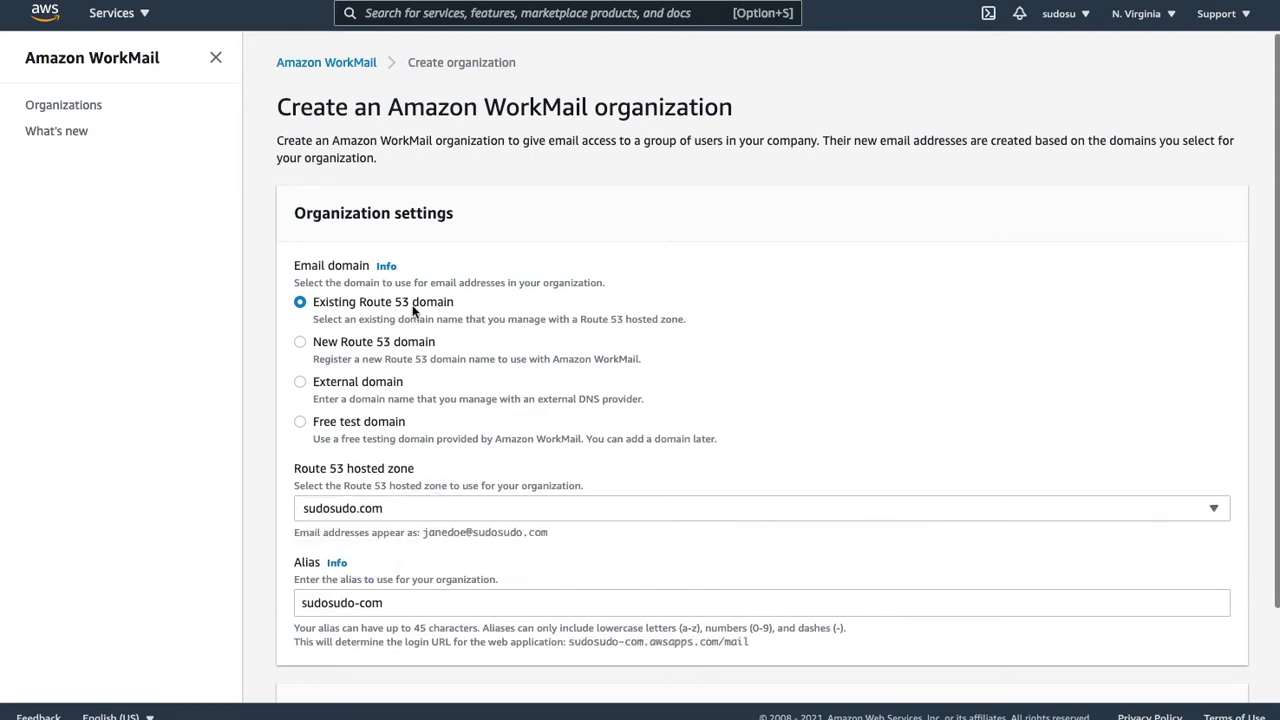
scroll(412, 304, "down", 2)
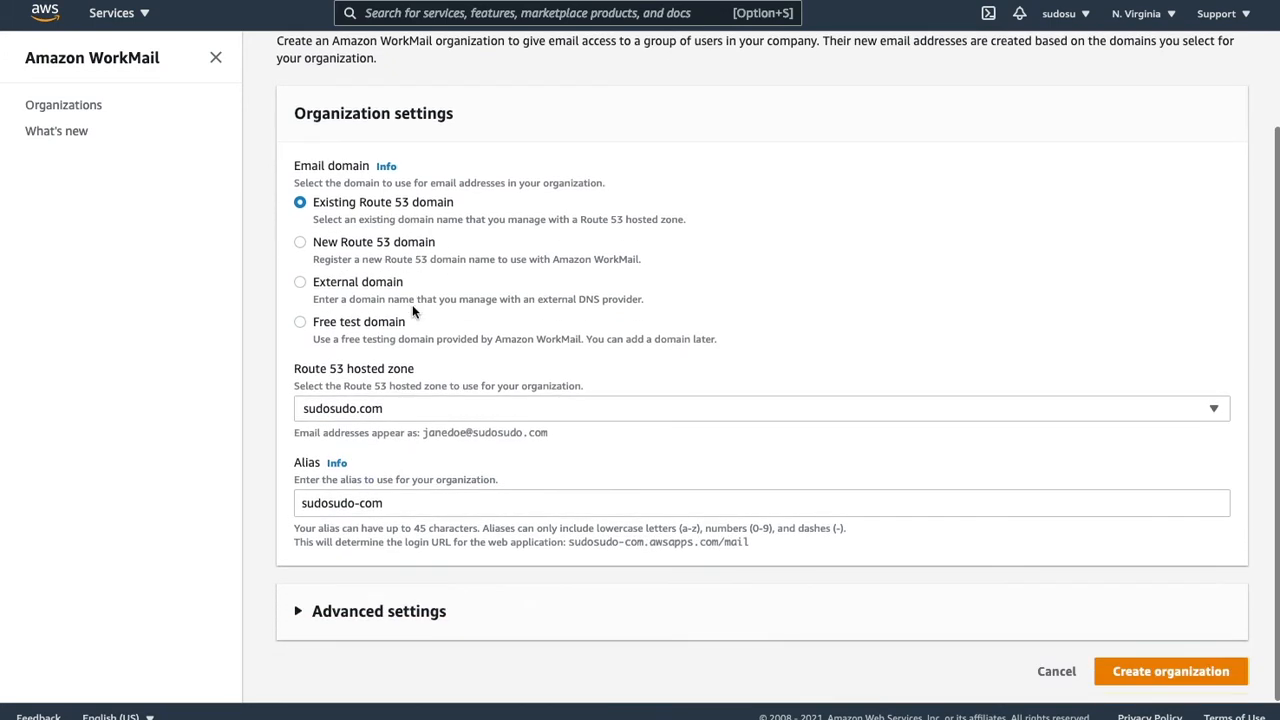
left_click(1157, 671)
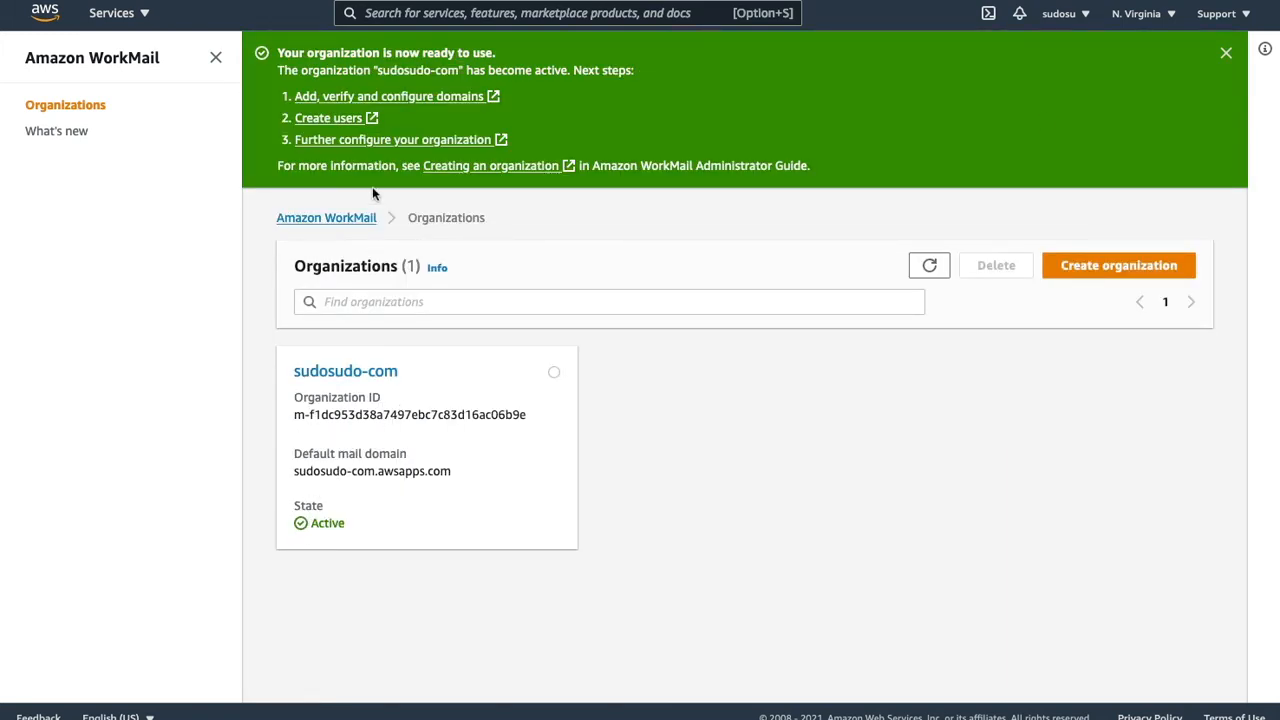
- Look over the organization's mail domains, briefly selecting and deselecting sudosudo.com
left_click(408, 96)
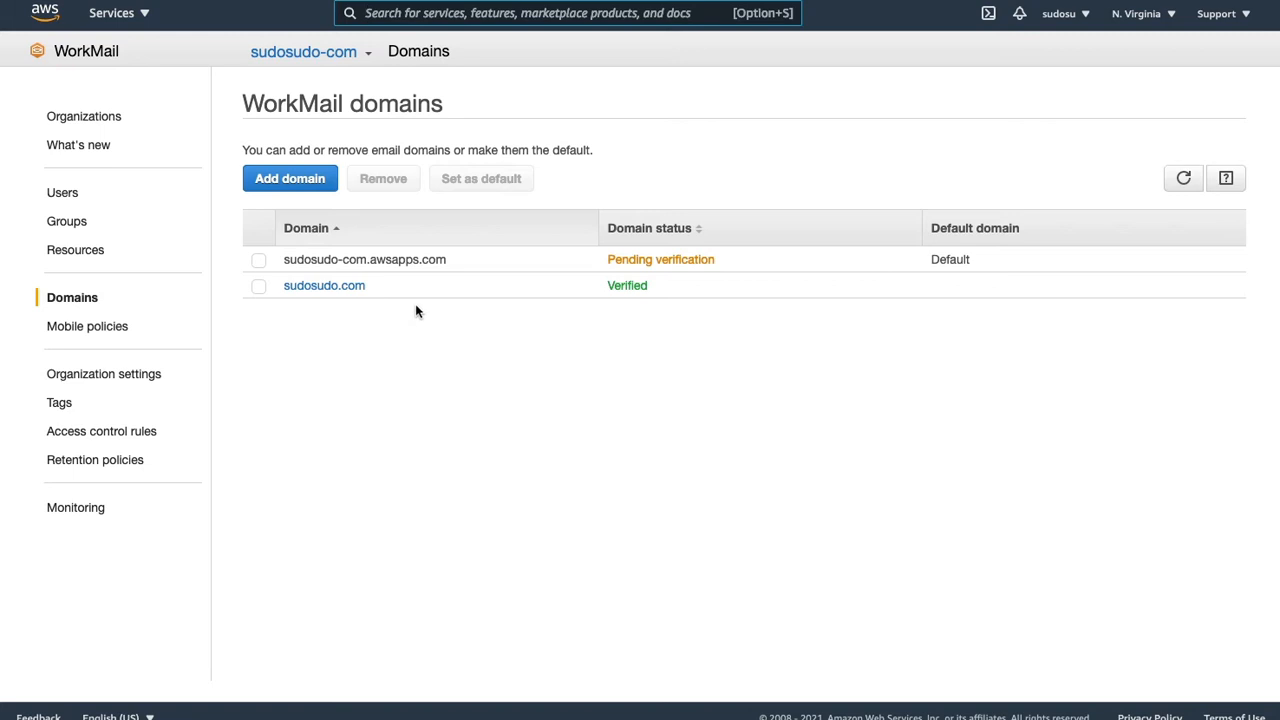
left_click(260, 291)
left_click(260, 290)
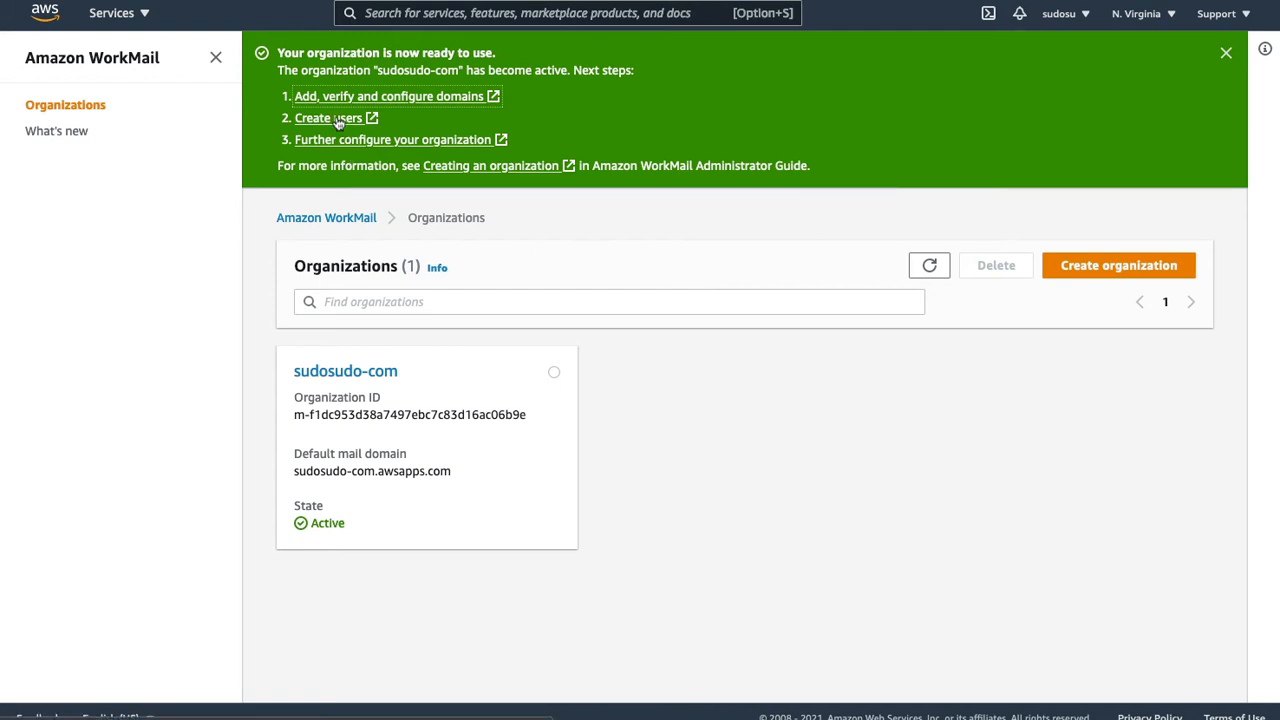
- Add a WorkMail user with user name, first and last name, a sudosudo.com address and password
left_click(342, 372)
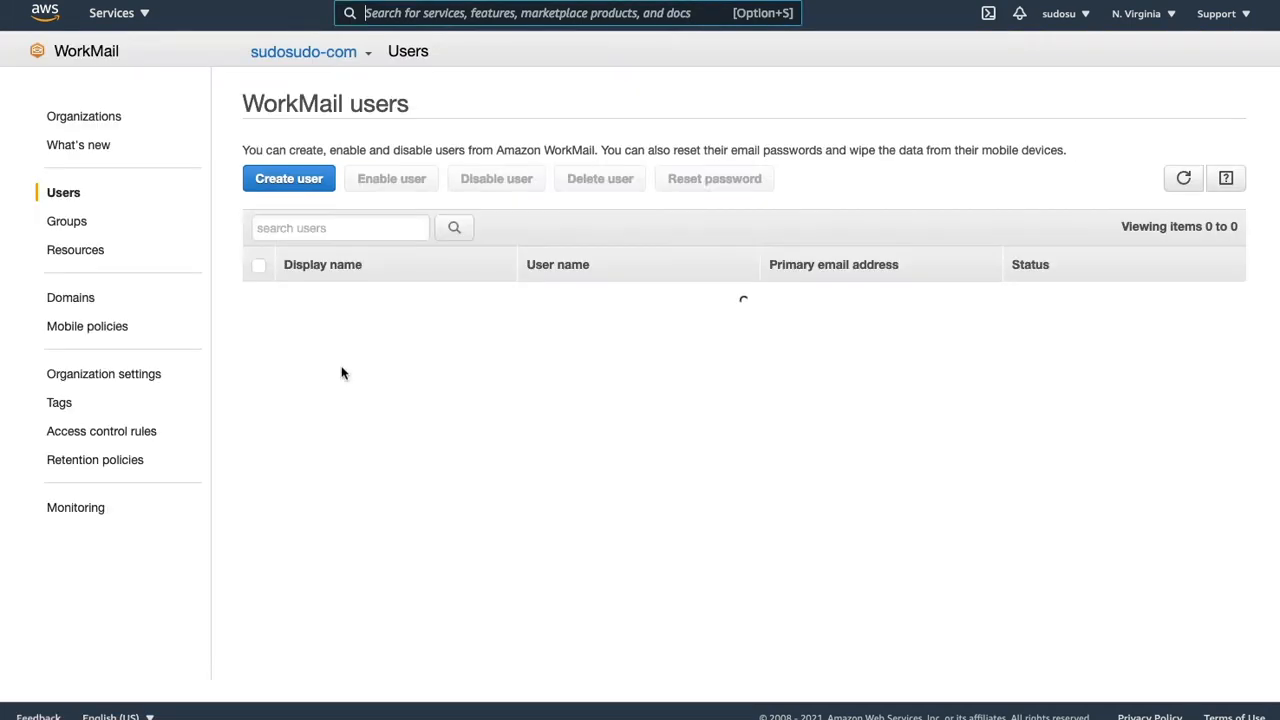
left_click(293, 179)
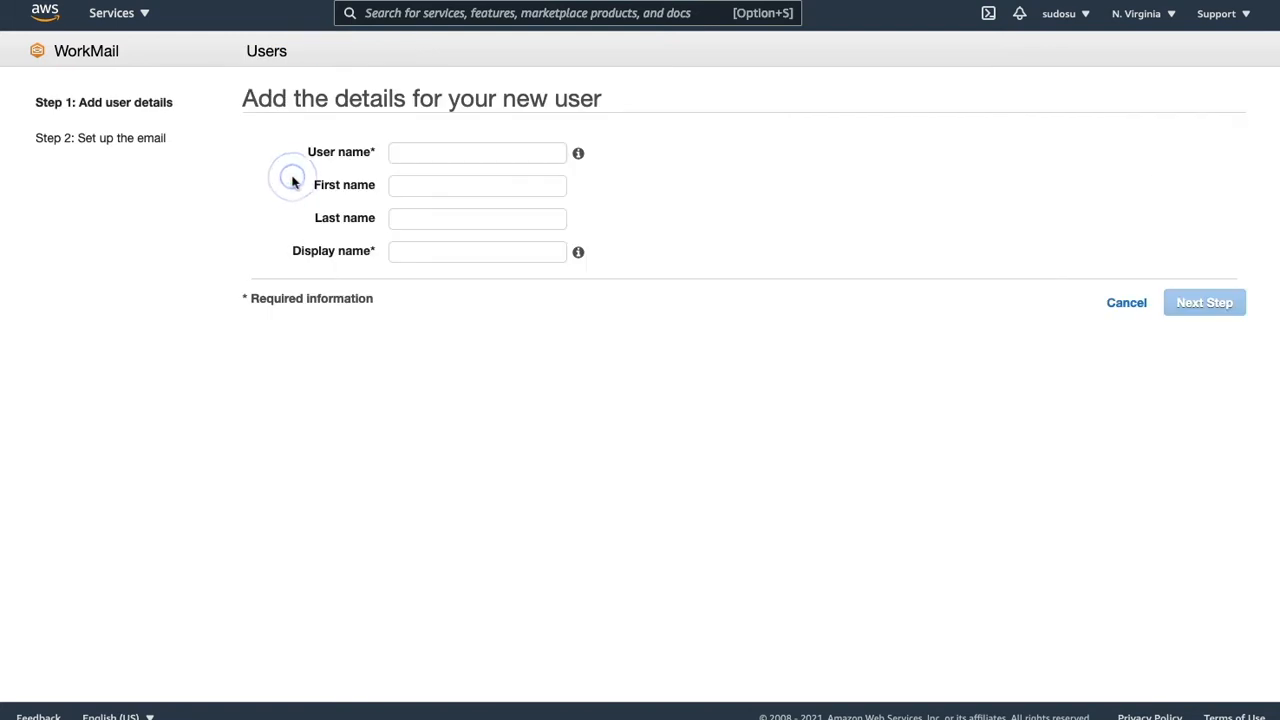
left_click(421, 152)
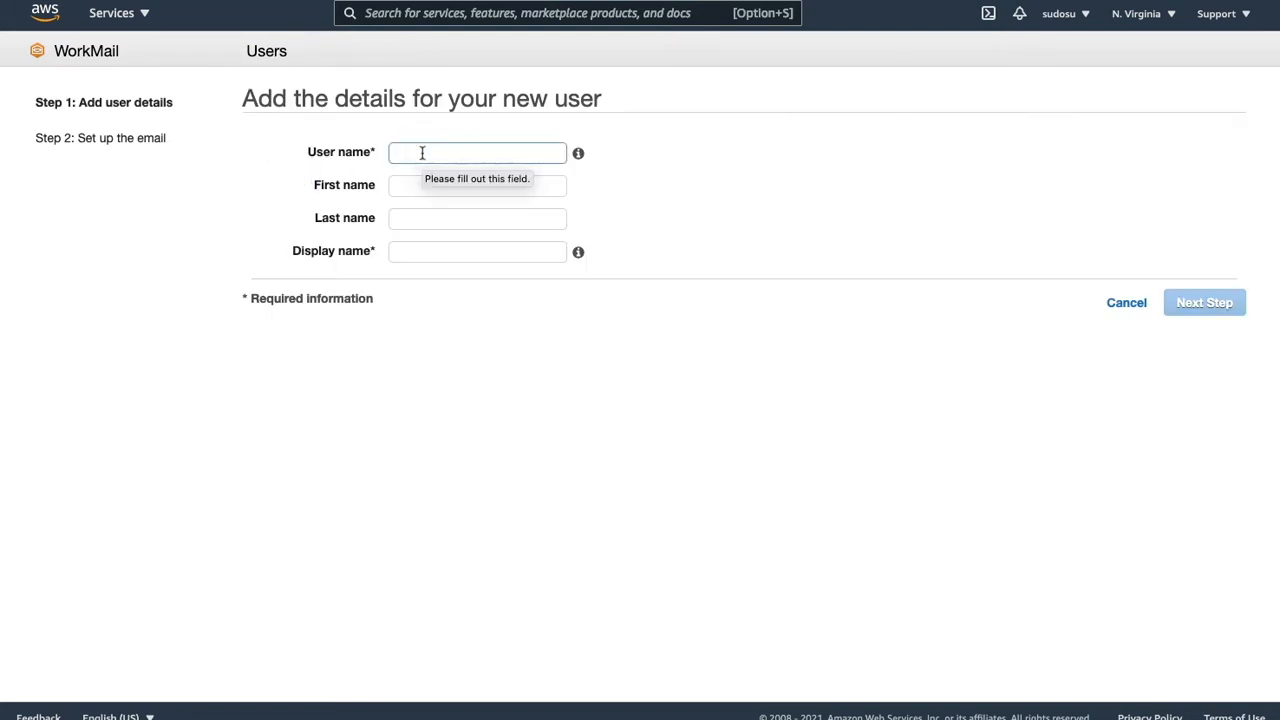
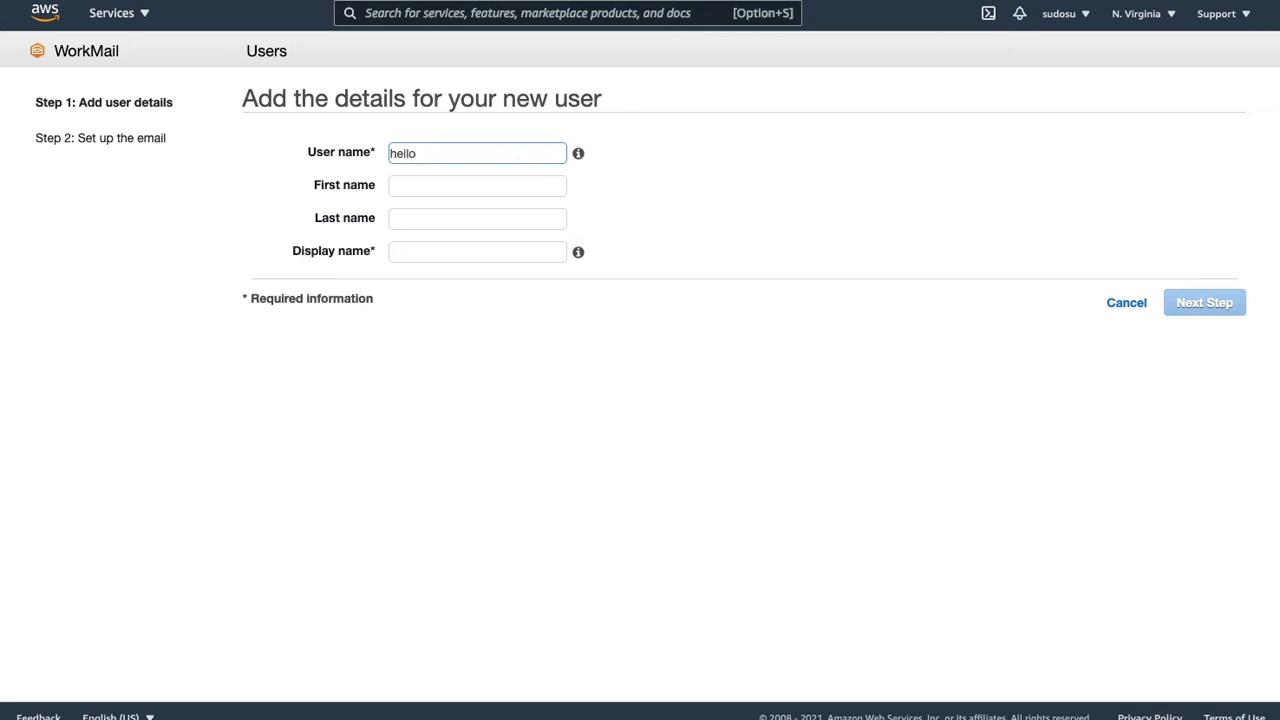
left_click(424, 188)
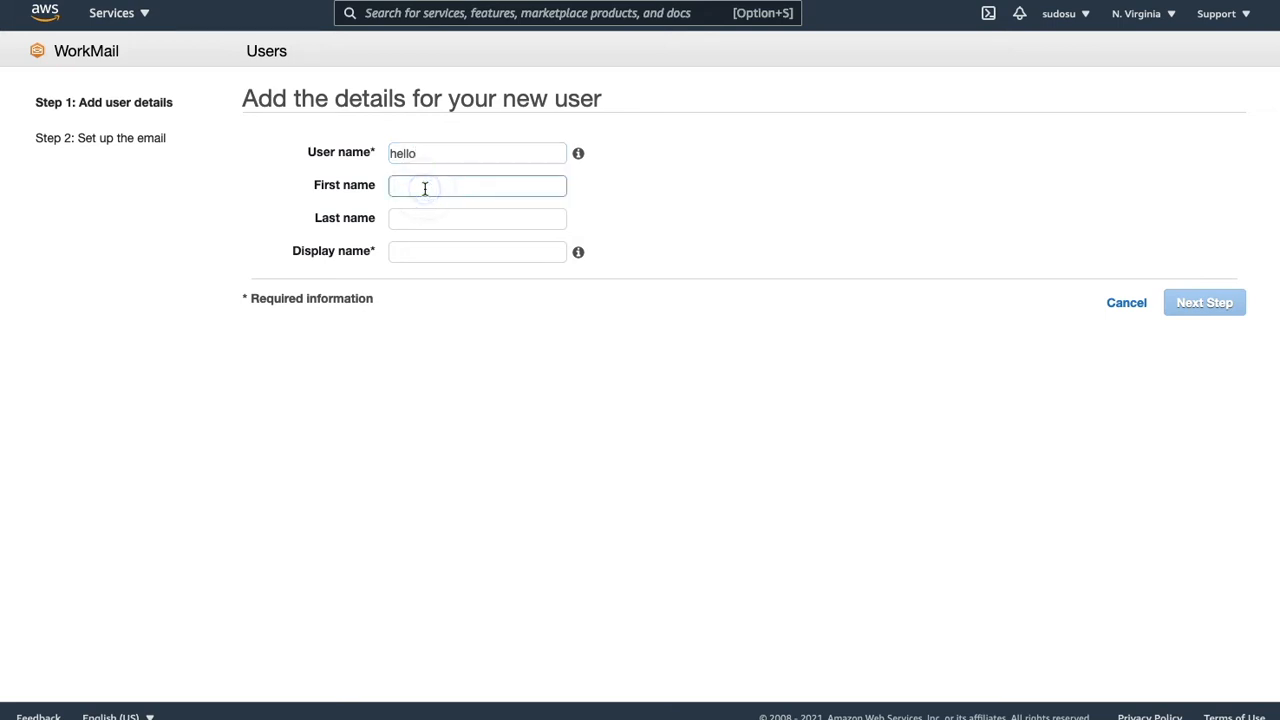
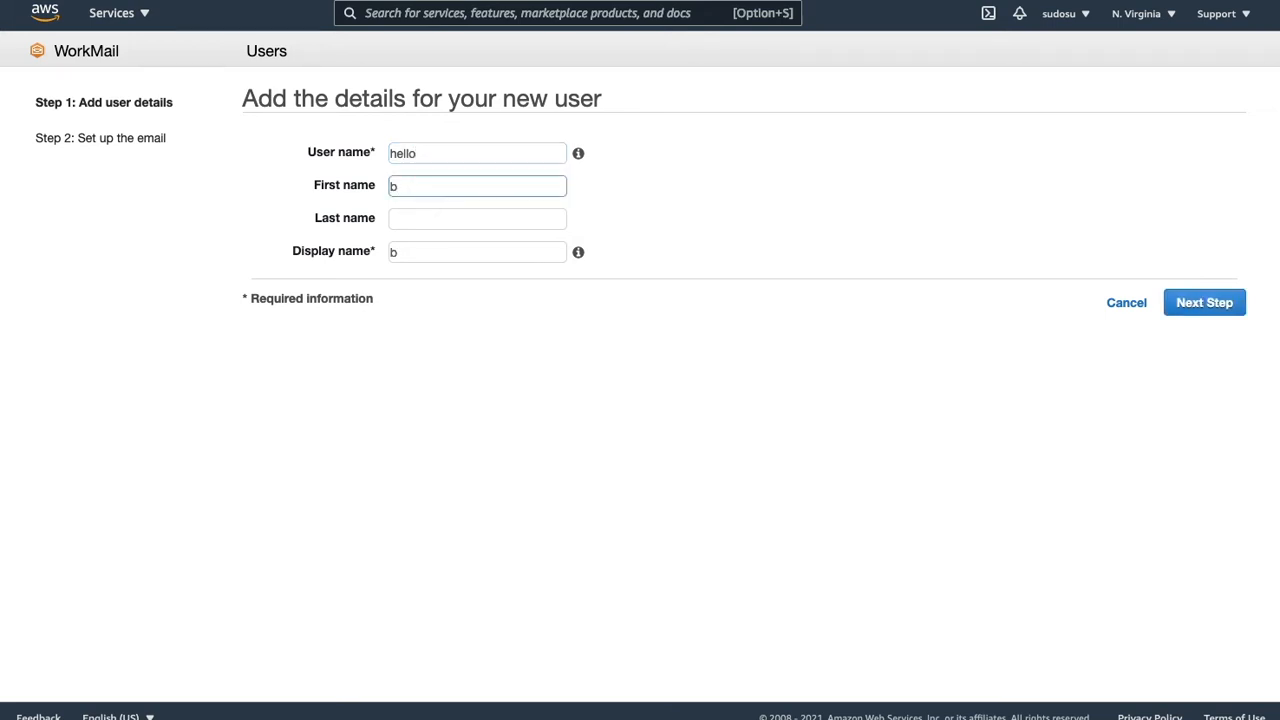
left_click(438, 217)
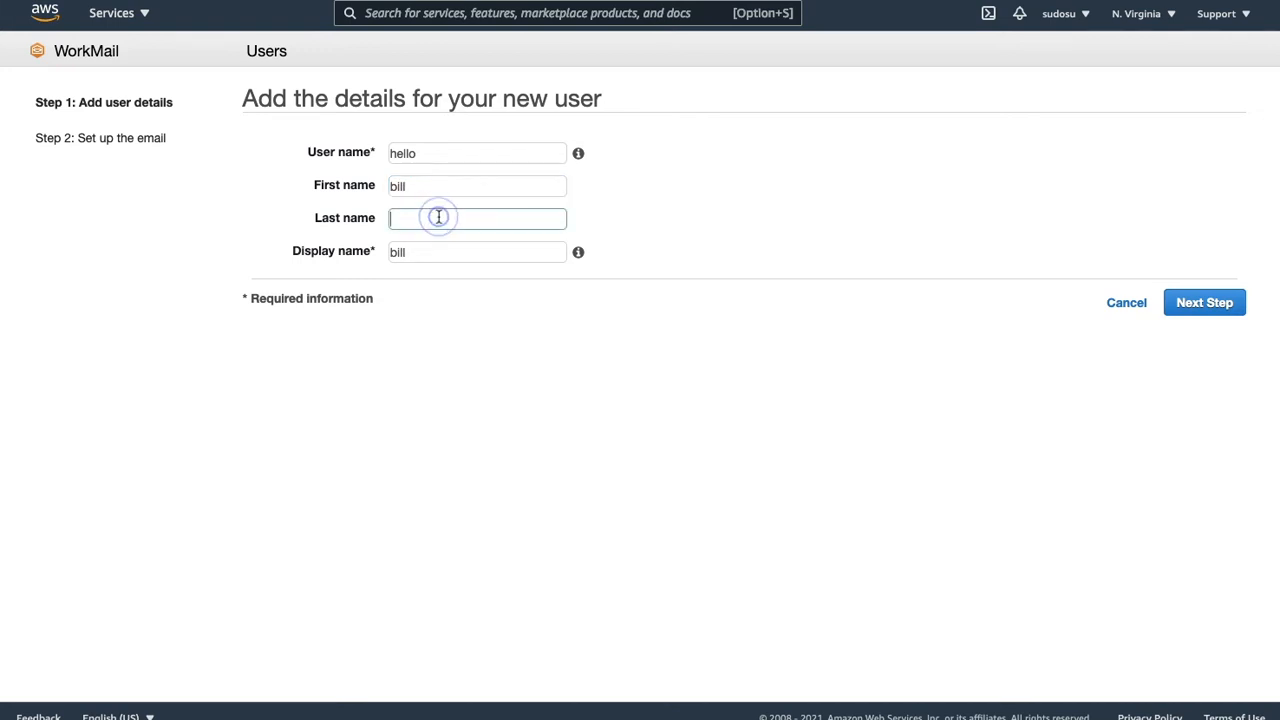
type("bob")
key("Return")
left_click(223, 200)
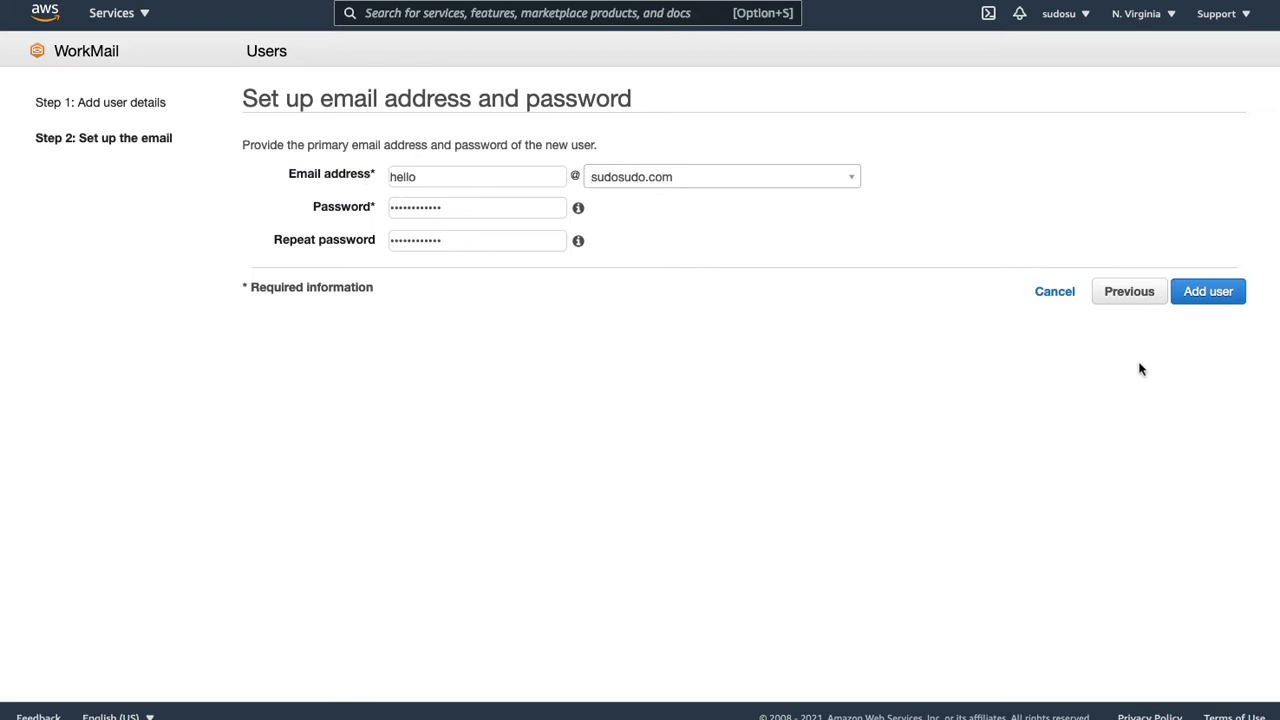
left_click(1211, 295)
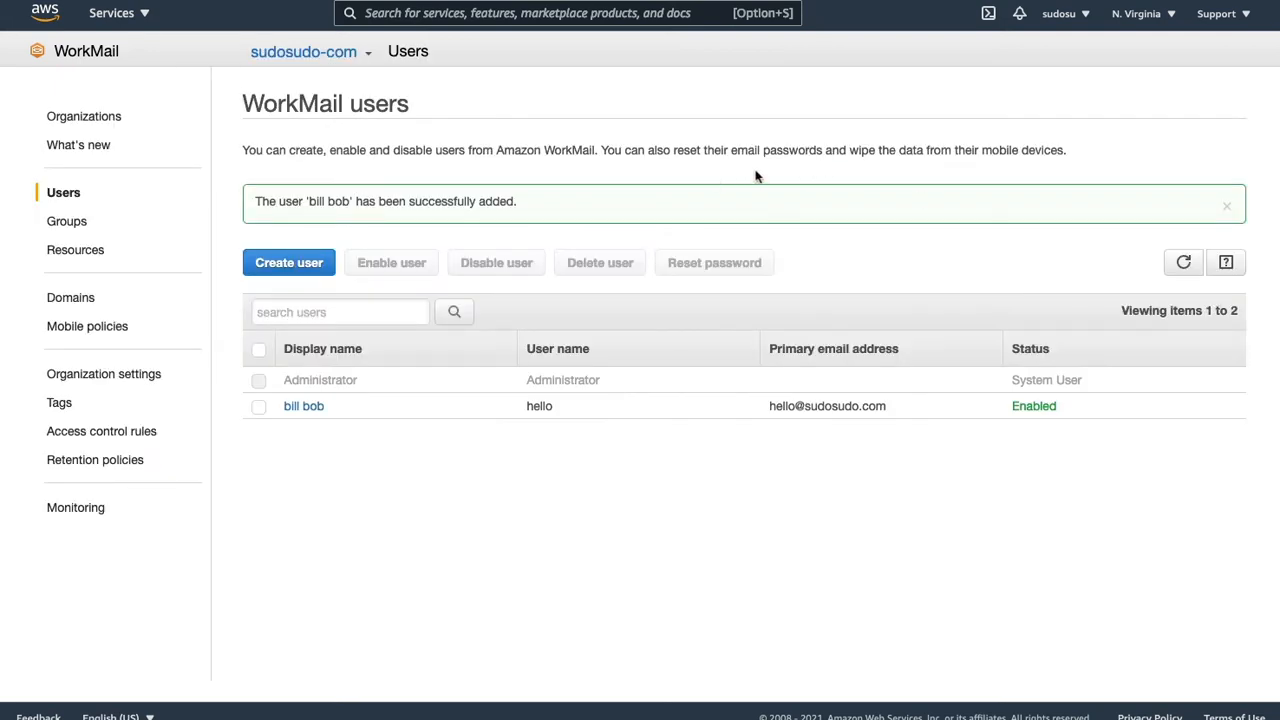
- Dismiss the user-added message and return to the WorkMail organizations list
left_click(1227, 205)
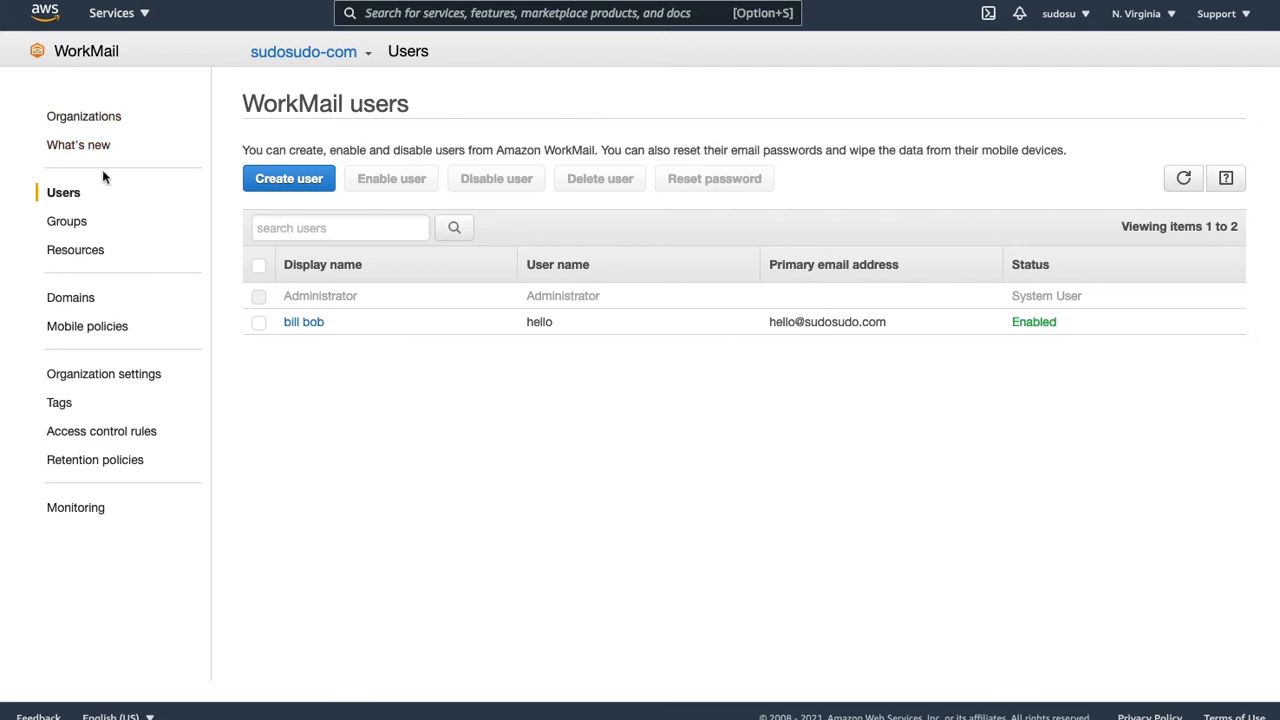
left_click(86, 118)
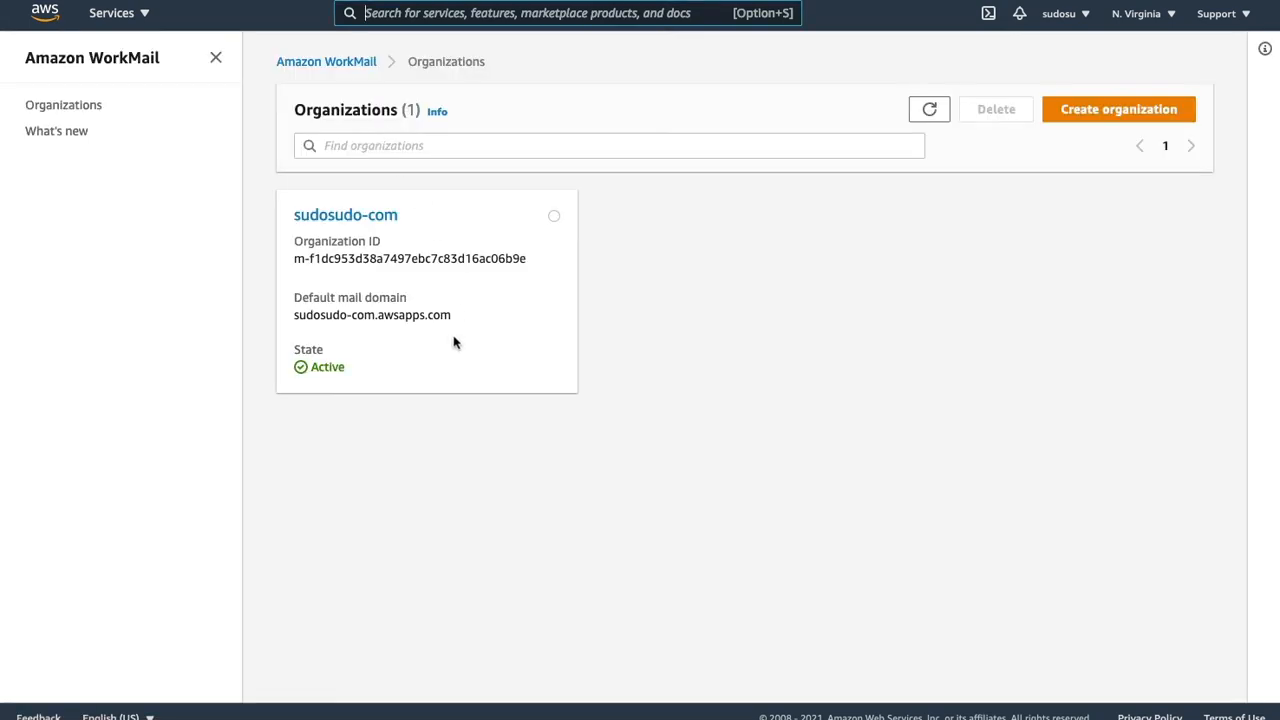
left_click_drag(458, 316, 291, 318)
left_click(500, 312)
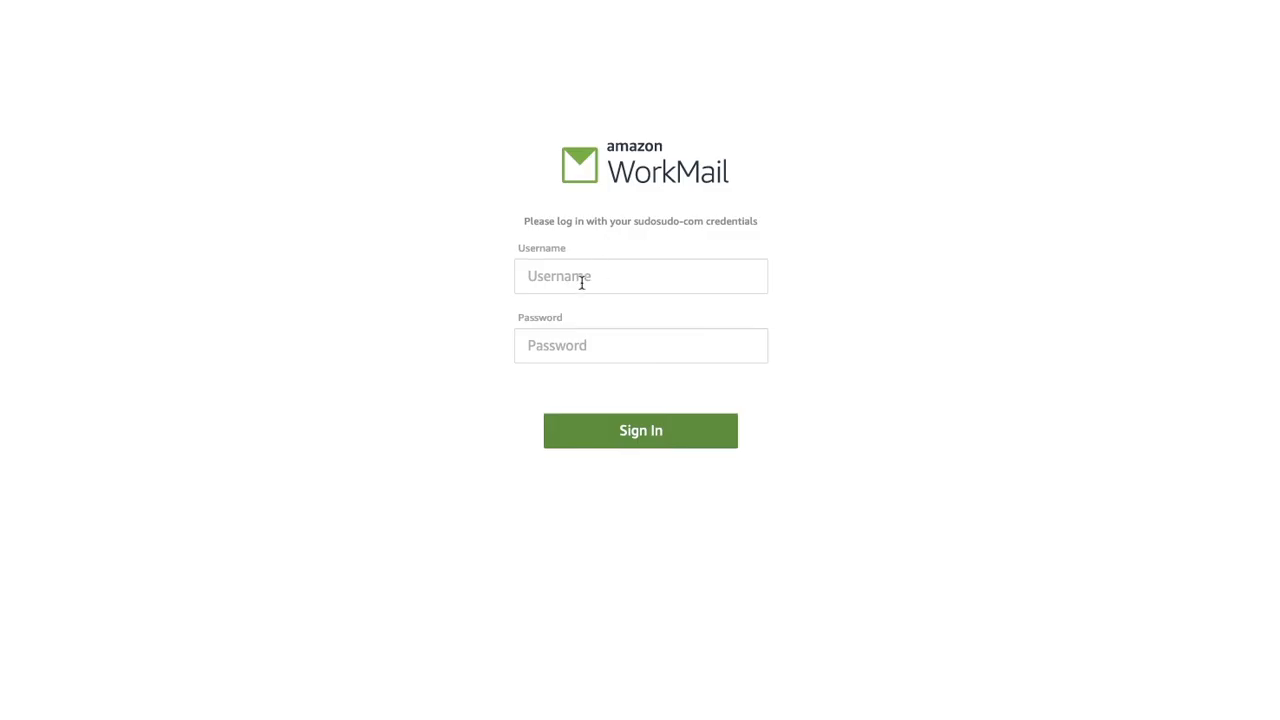
- Sign in to the WorkMail web app with the new user's username and password
left_click(581, 280)
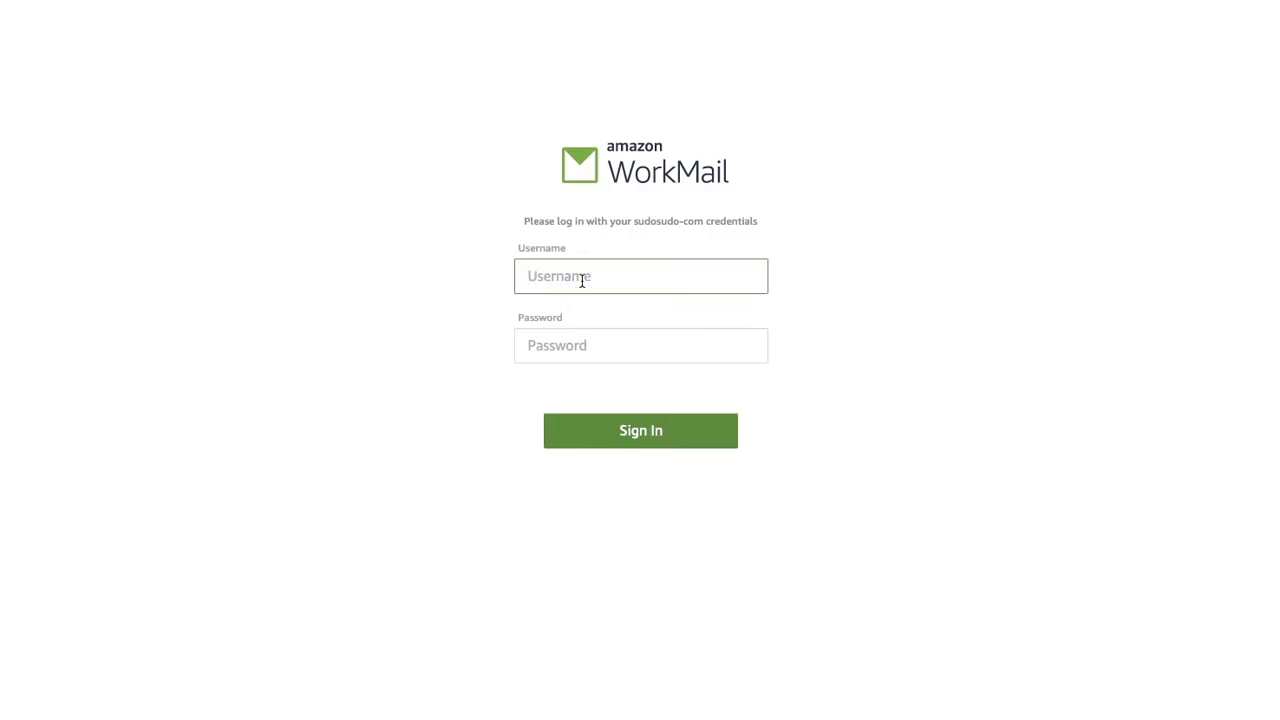
left_click(538, 347)
type("************")
left_click(640, 428)
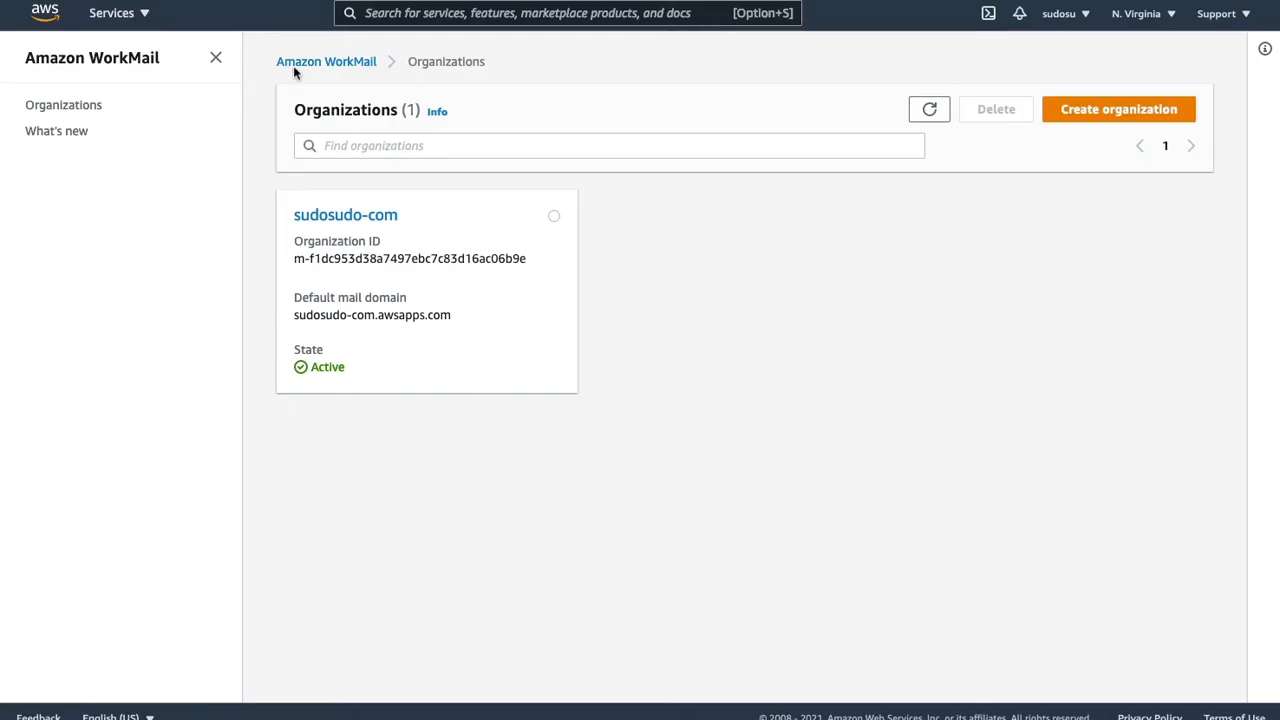
- In sudosudo-com's Domains page, set sudosudo.com as the default mail domain
left_click(380, 214)
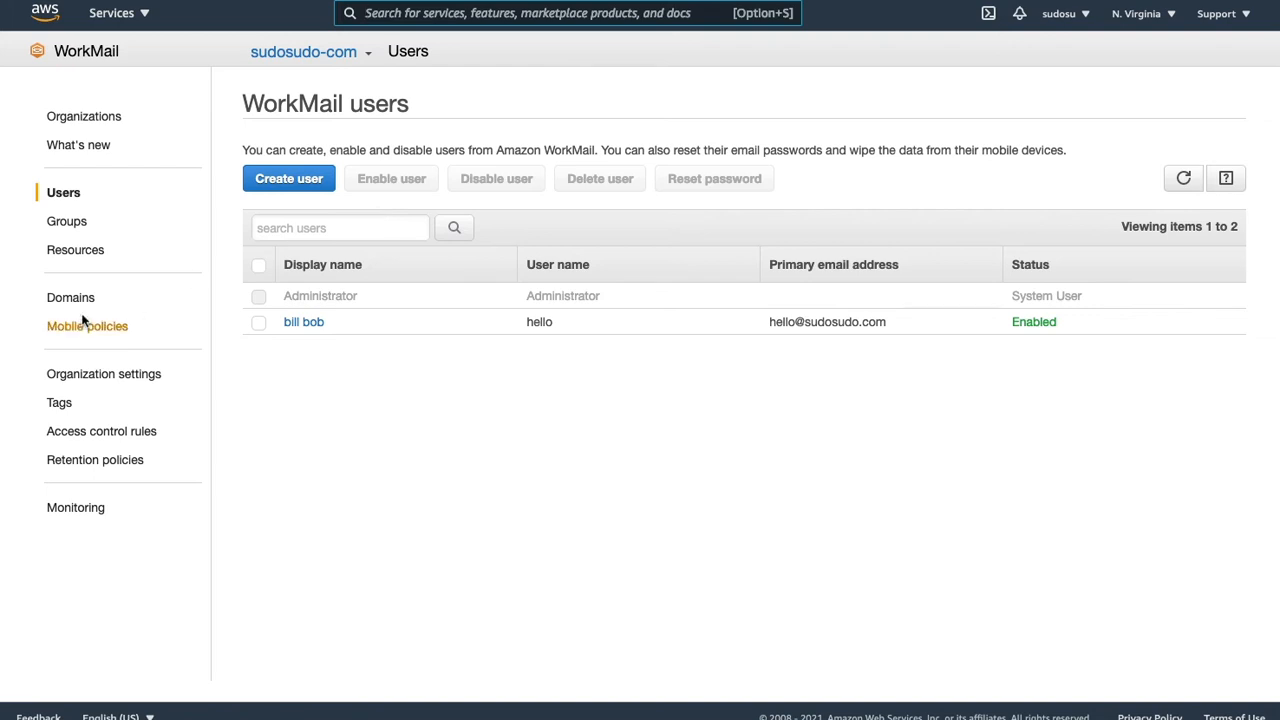
left_click(70, 297)
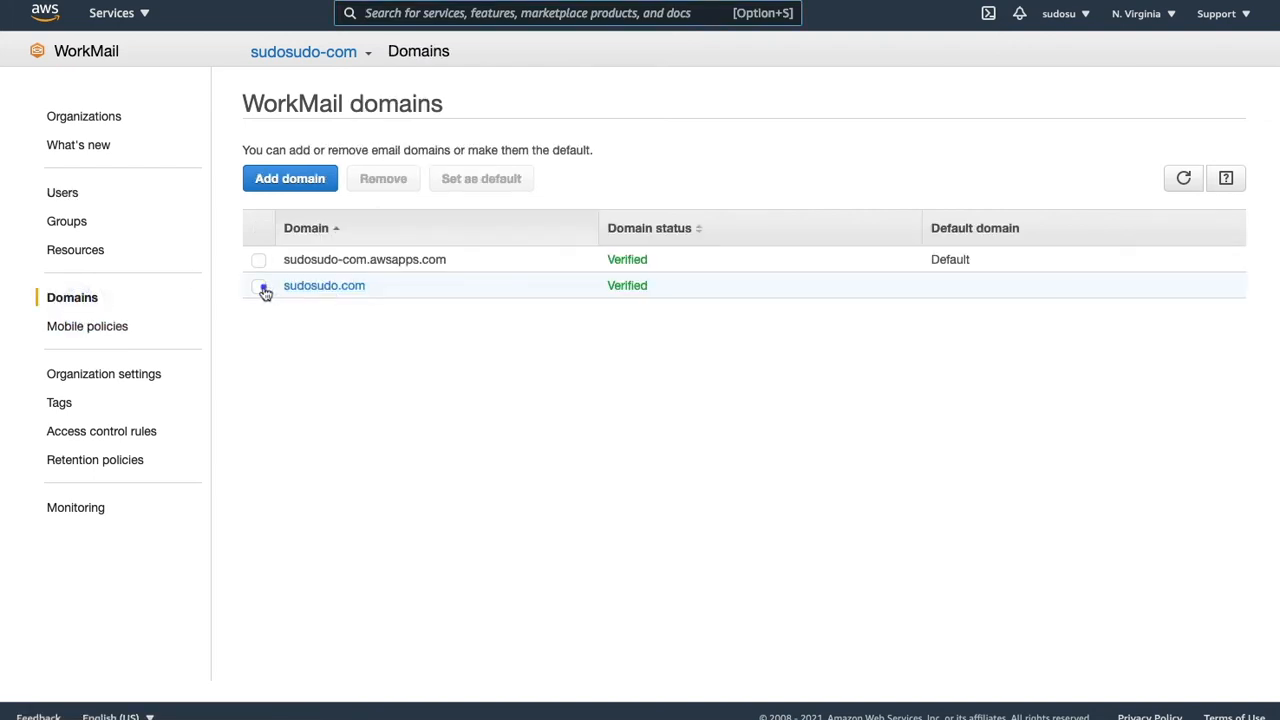
left_click(259, 287)
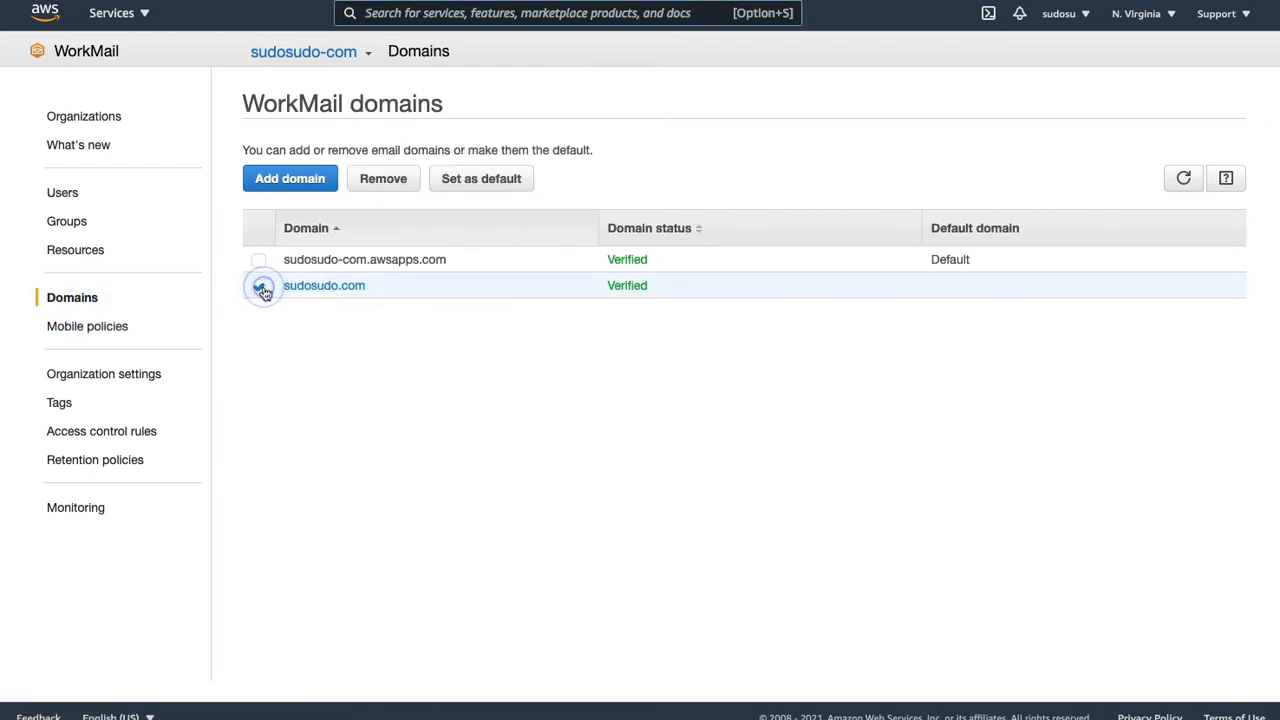
left_click(476, 180)
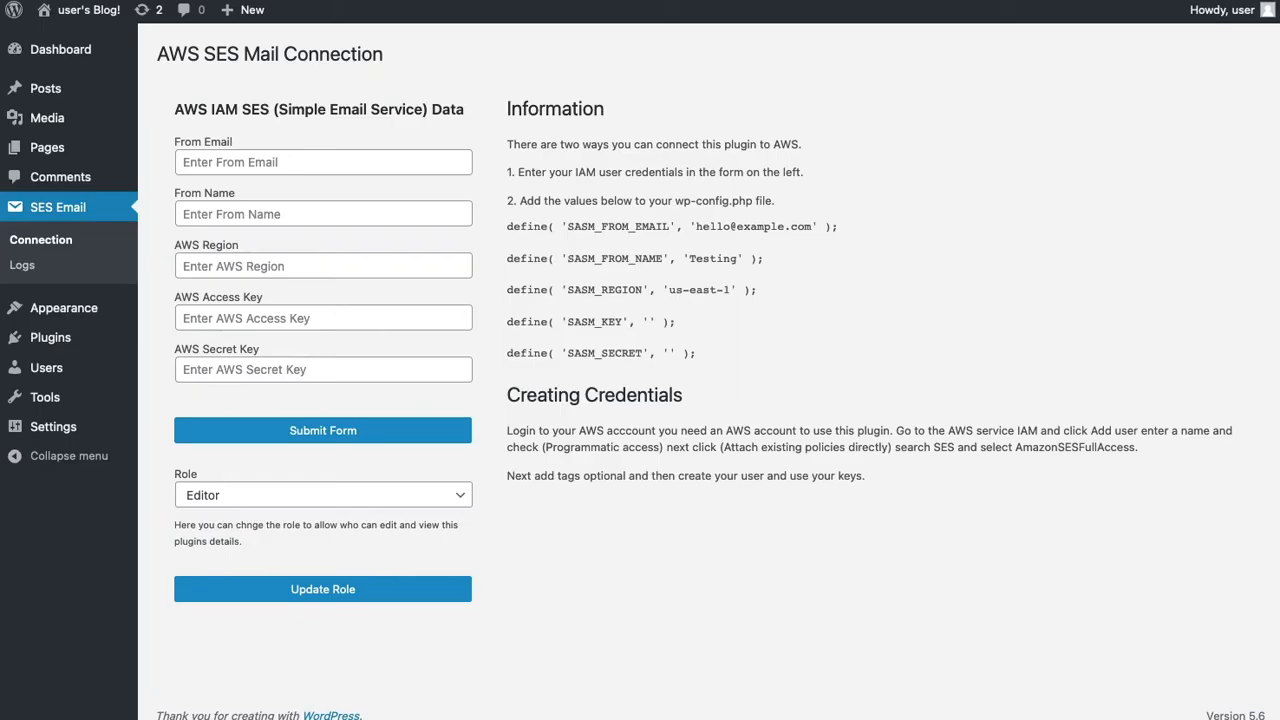
- Enter the sudosudo.com sender address in the plugin's From Email field
left_click(285, 160)
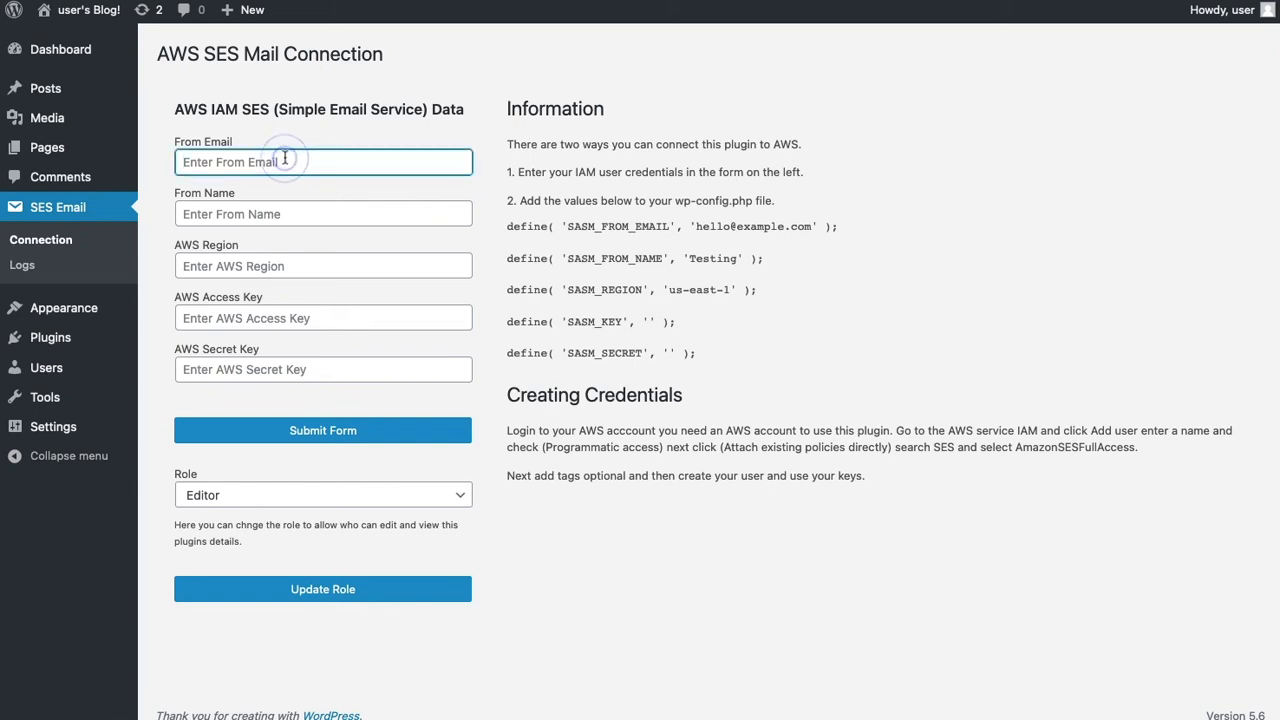
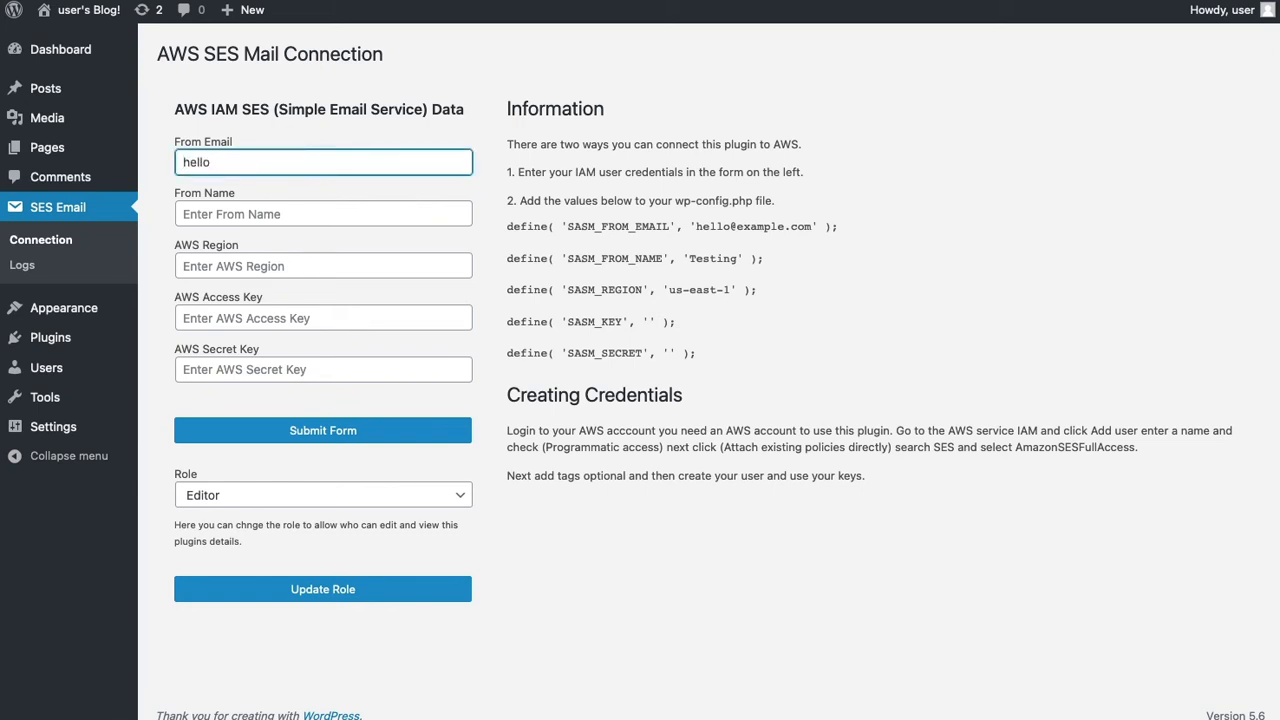
- Move to the From Name field, then open the AWS console's Services menu
left_click(291, 214)
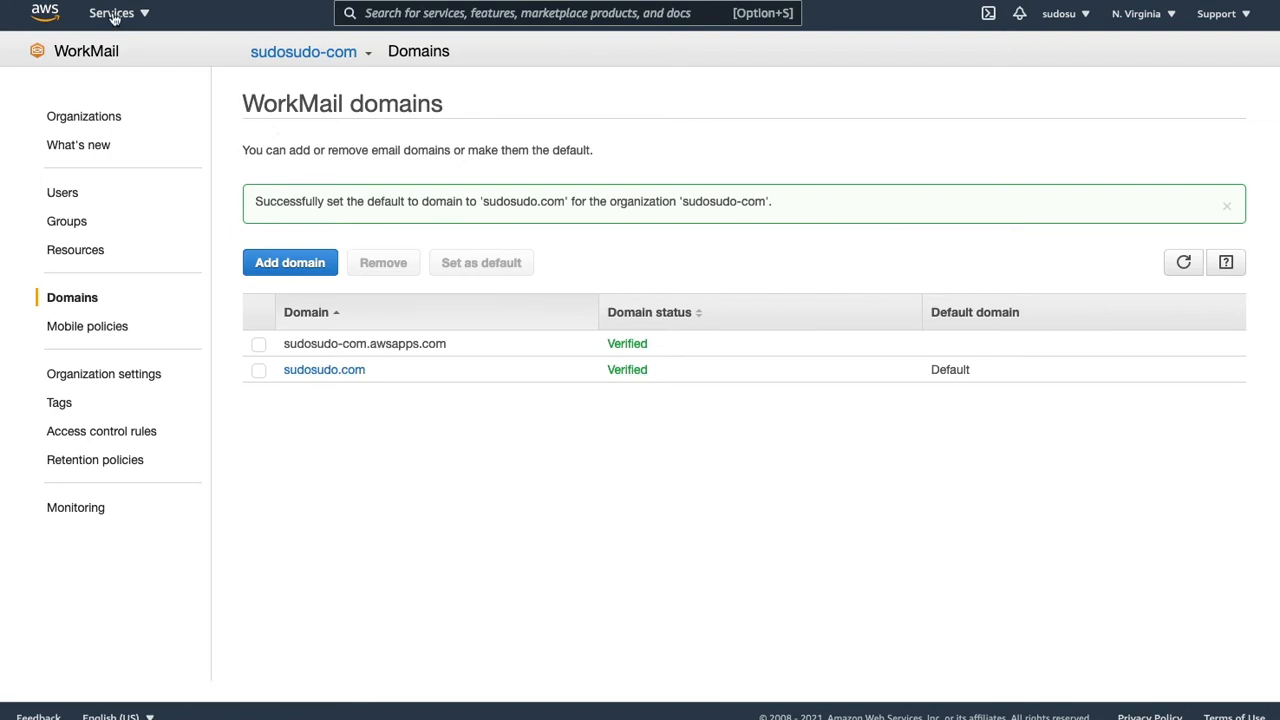
left_click(114, 13)
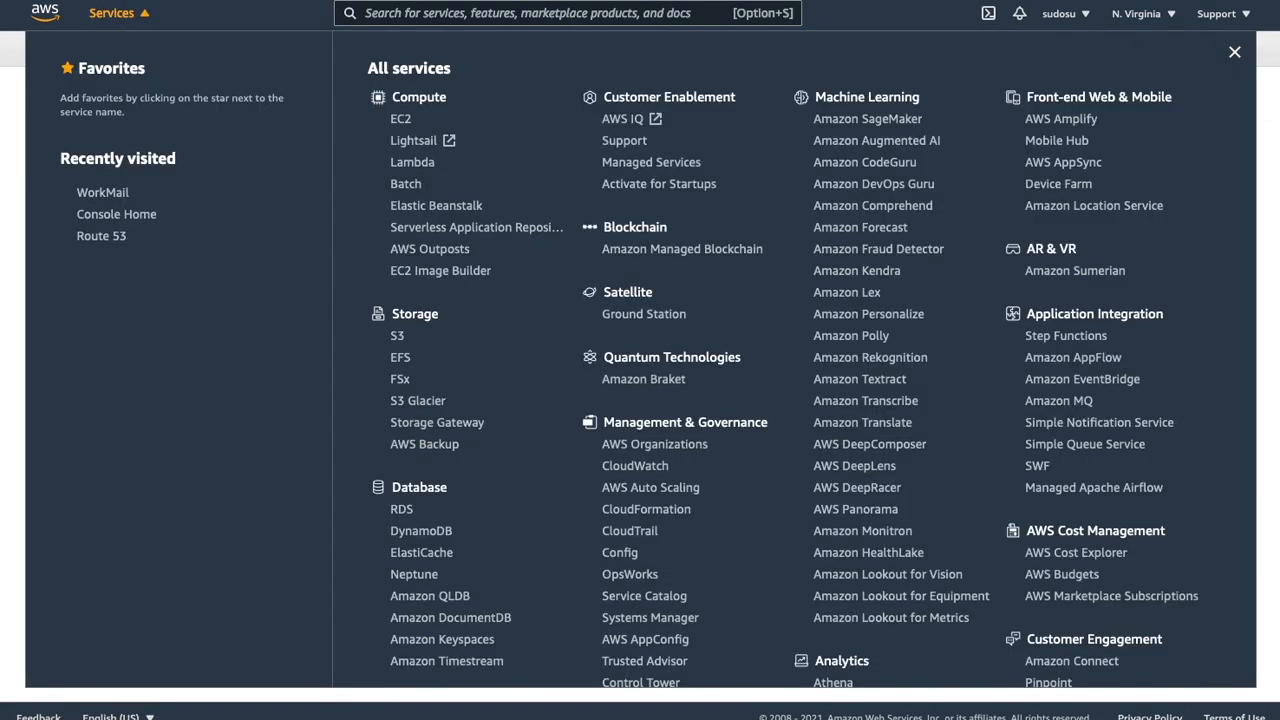
- Search the console for 'iam' and open the IAM dashboard
left_click(487, 14)
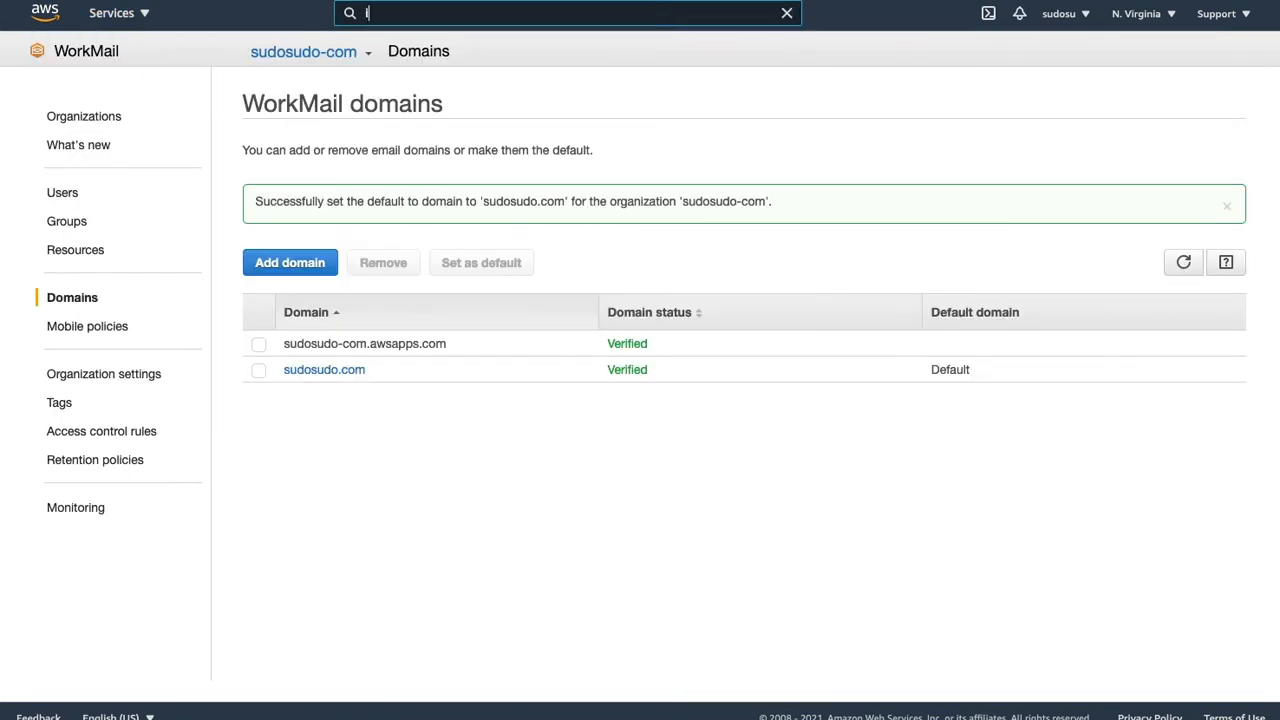
type("iam")
left_click(422, 150)
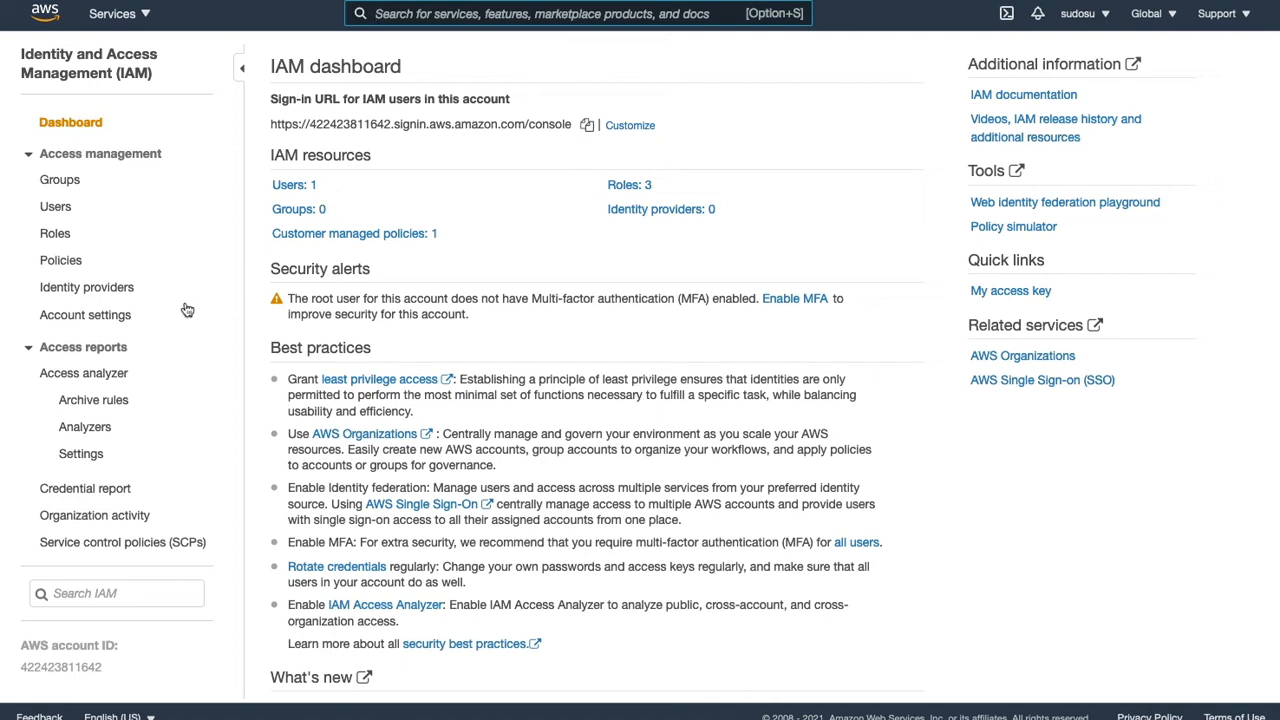
- Begin adding IAM user ses-mail-wordpress with Programmatic access enabled
left_click(57, 206)
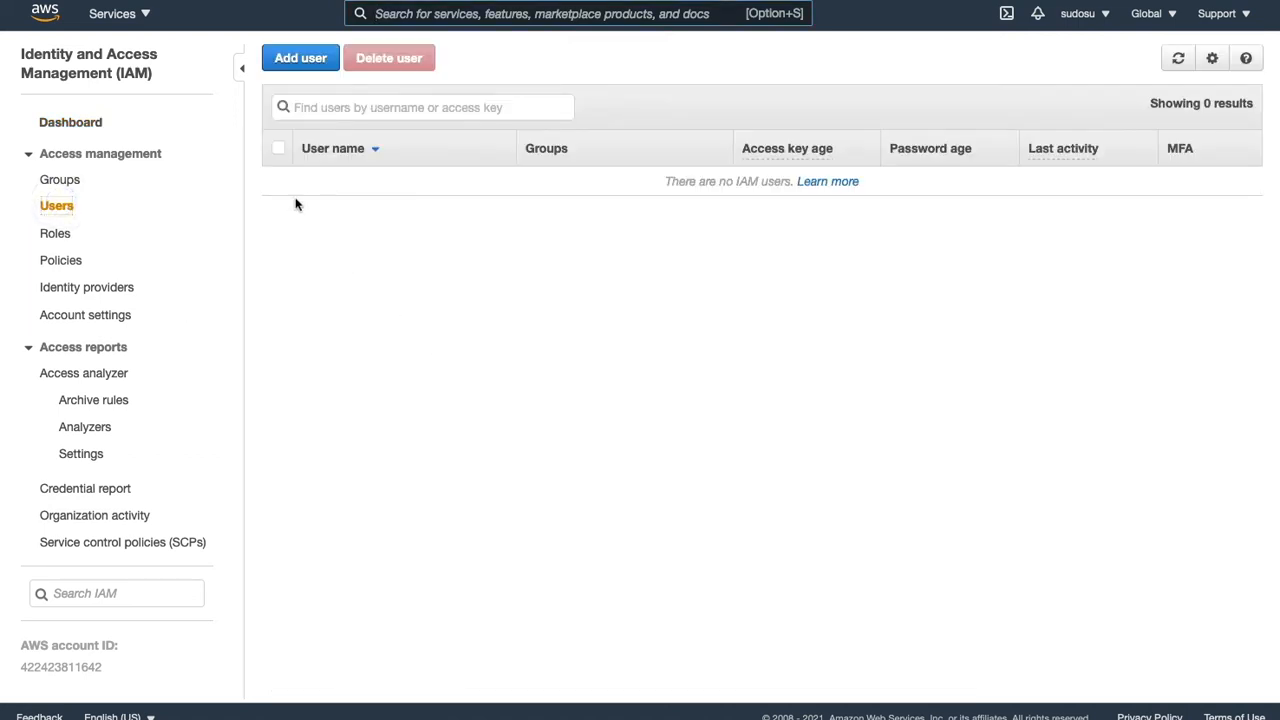
left_click(300, 58)
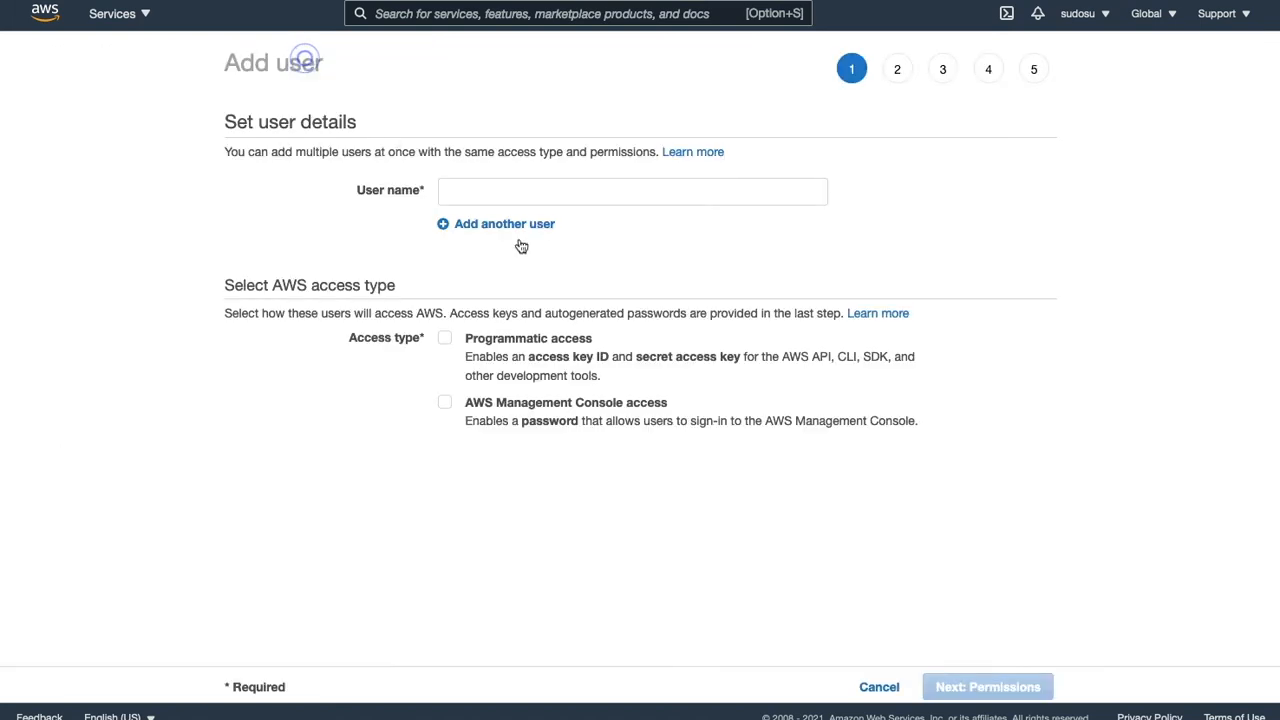
left_click(507, 192)
type("ses-mail-word")
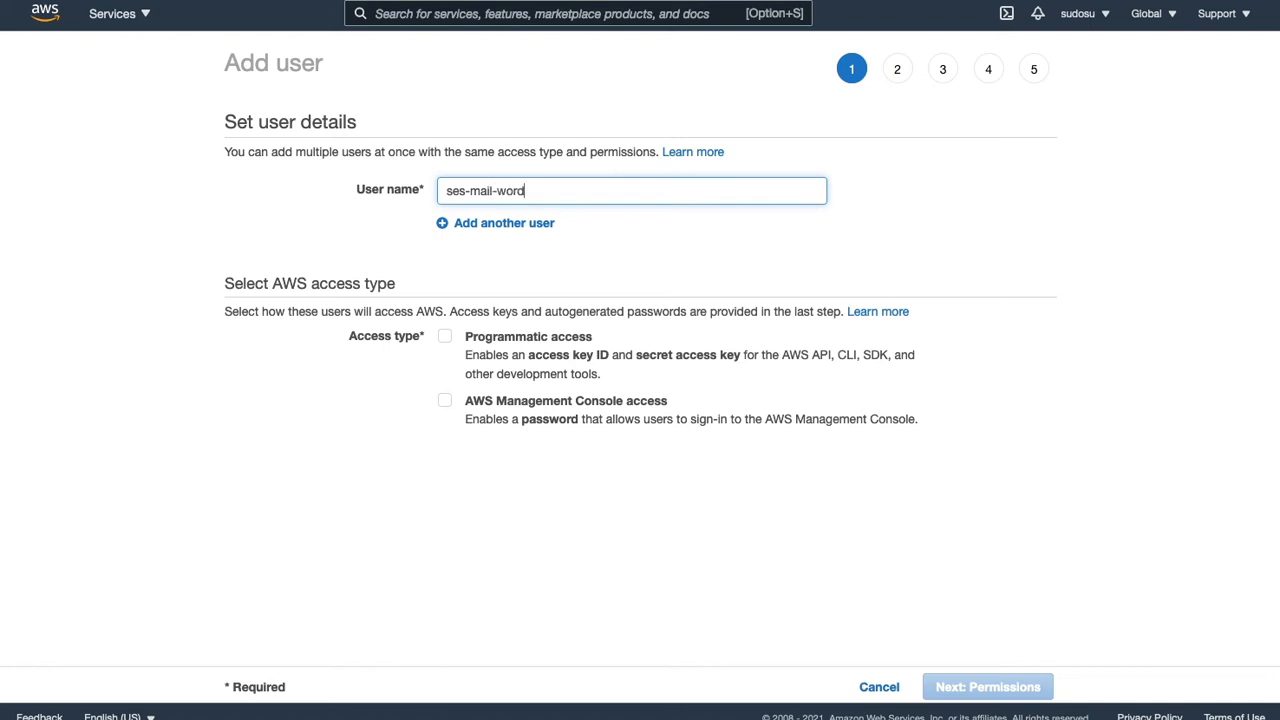
type("press")
left_click(446, 338)
- Attach AmazonSESFullAccess directly to ses-mail-wordpress, skip tags, and create the user
left_click(982, 686)
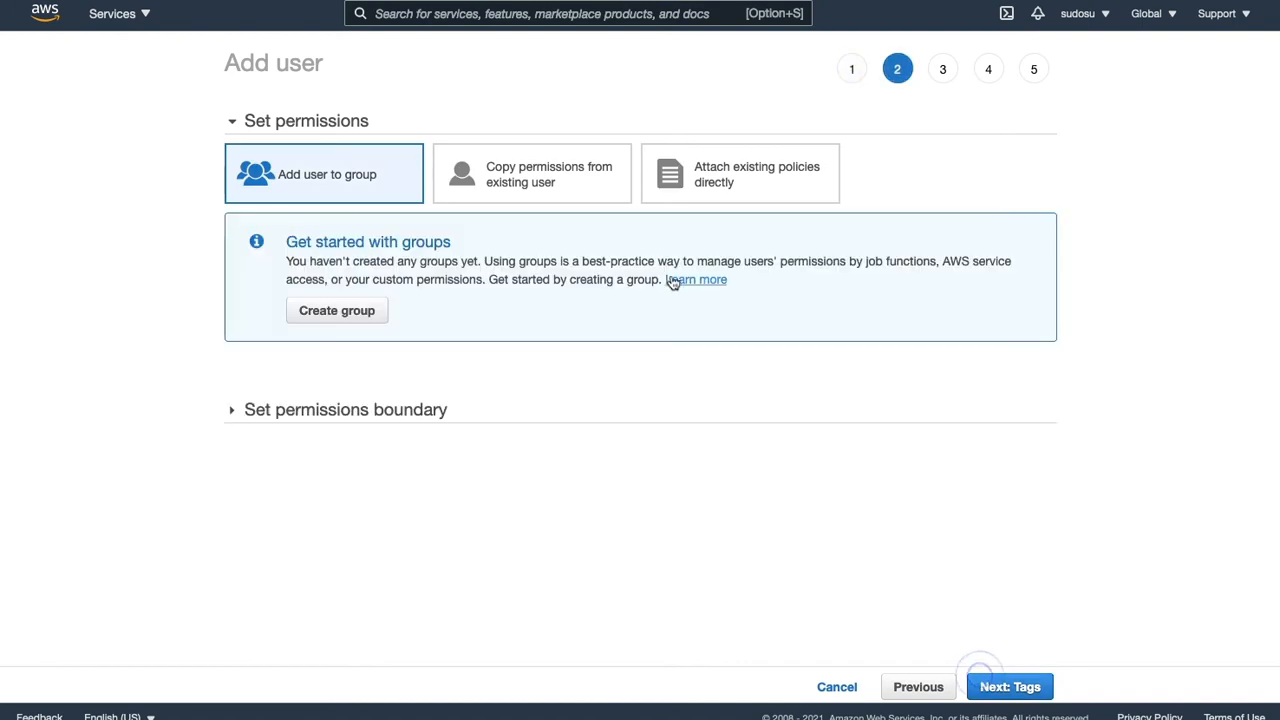
left_click(757, 191)
left_click(425, 279)
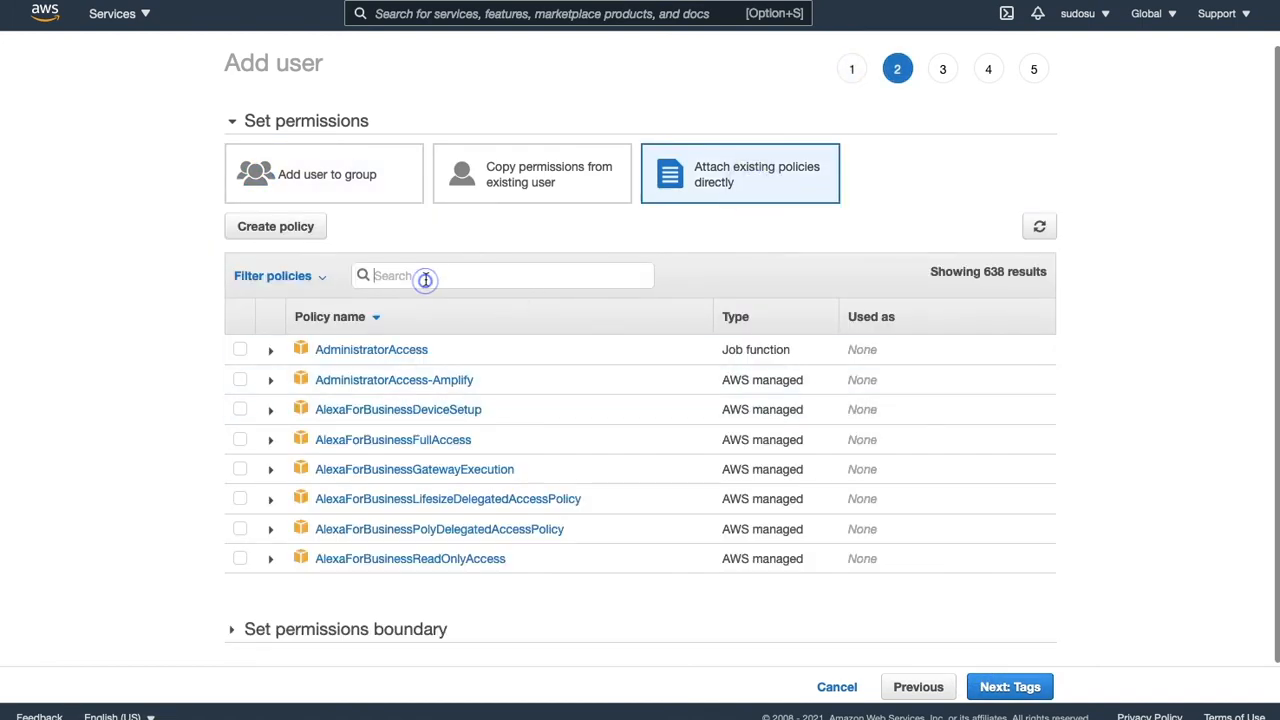
type("ses")
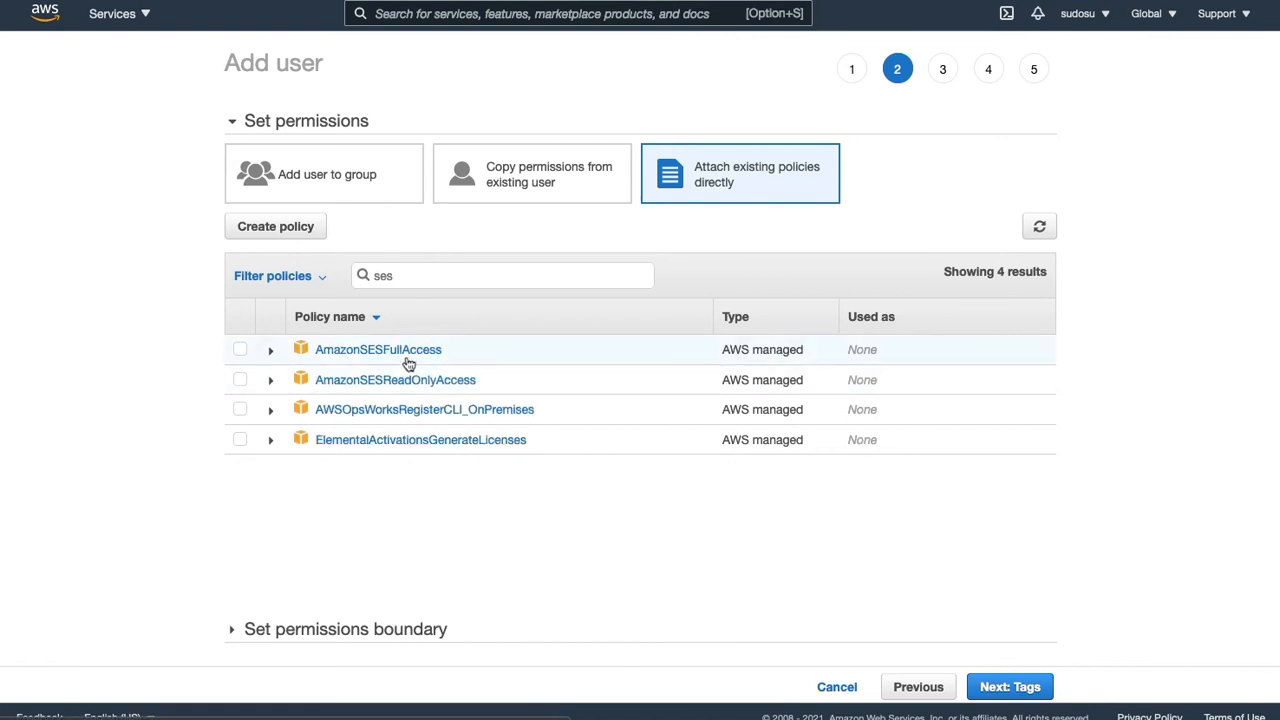
left_click(240, 349)
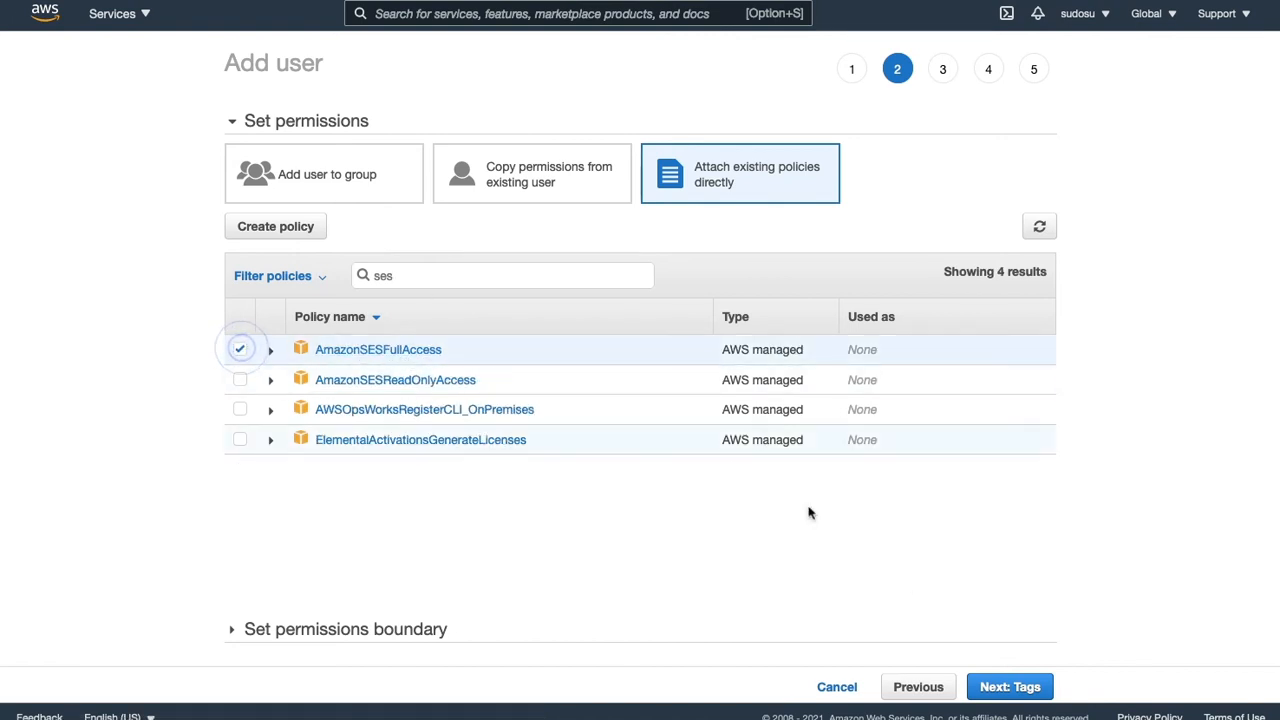
left_click(999, 687)
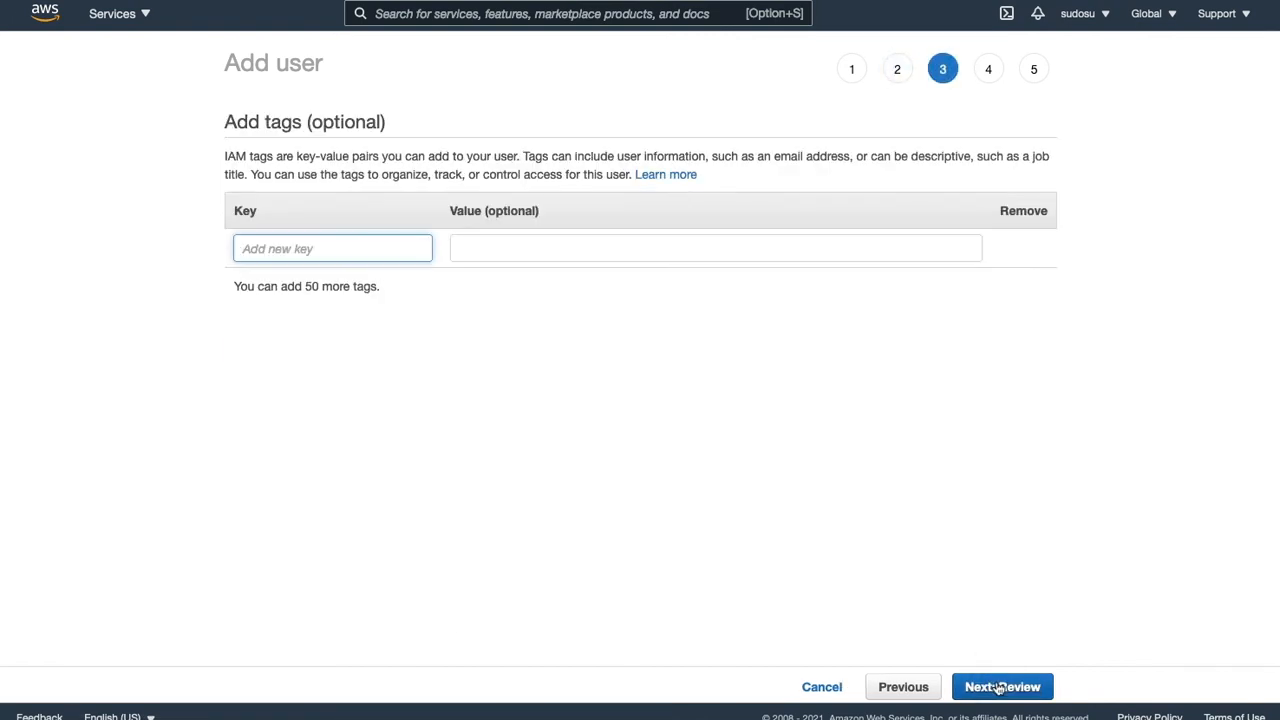
left_click(999, 687)
left_click(999, 687)
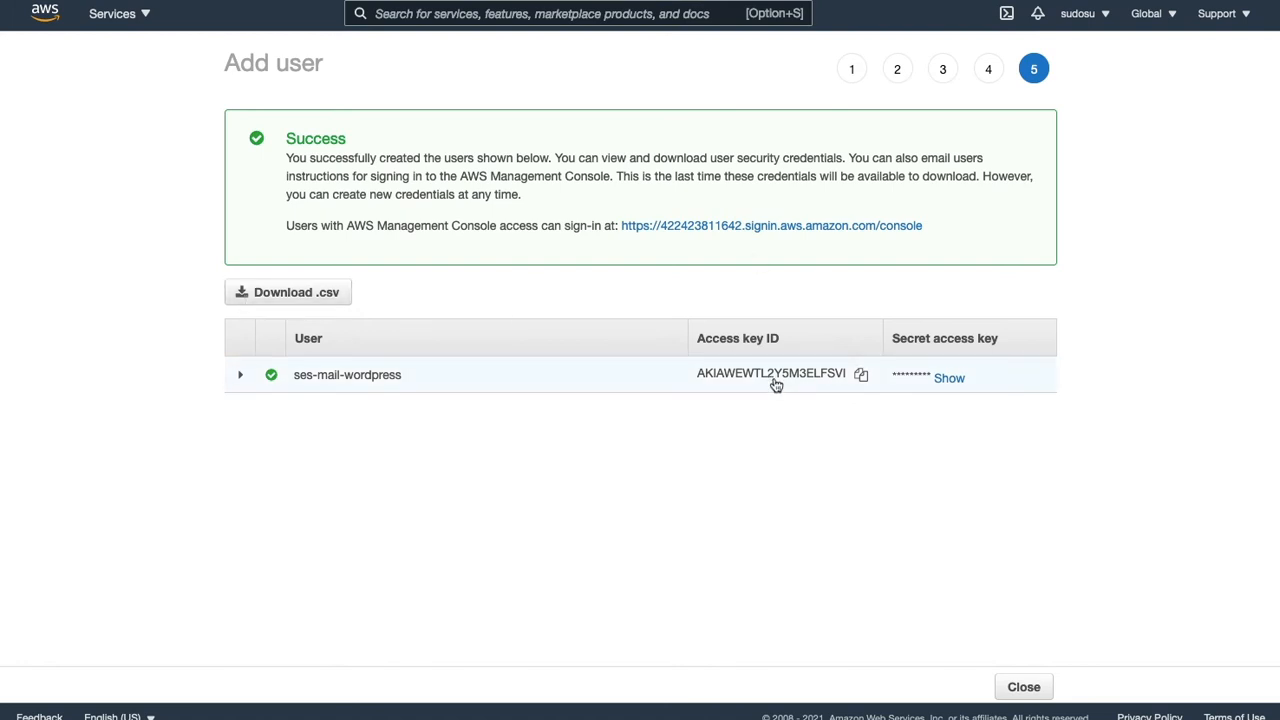
- Copy the ses-mail-wordpress user's access key ID and select the plugin's AWS Access Key field
left_click(862, 378)
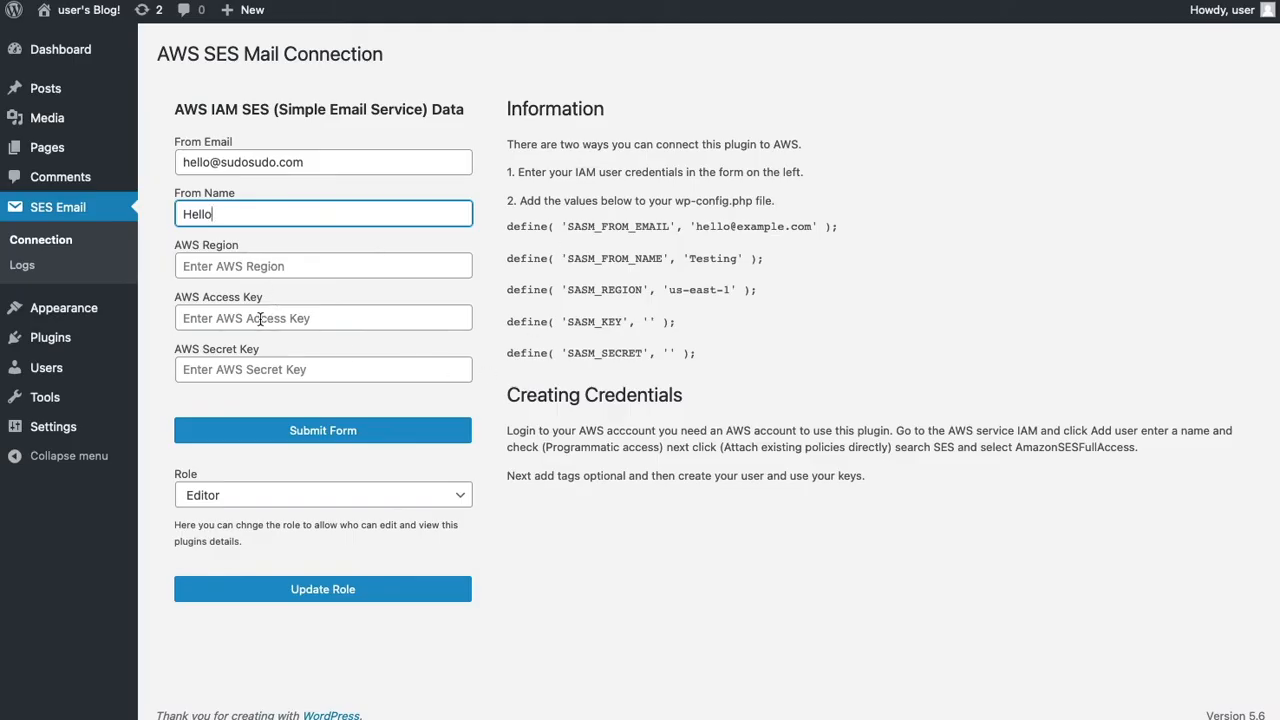
left_click(260, 318)
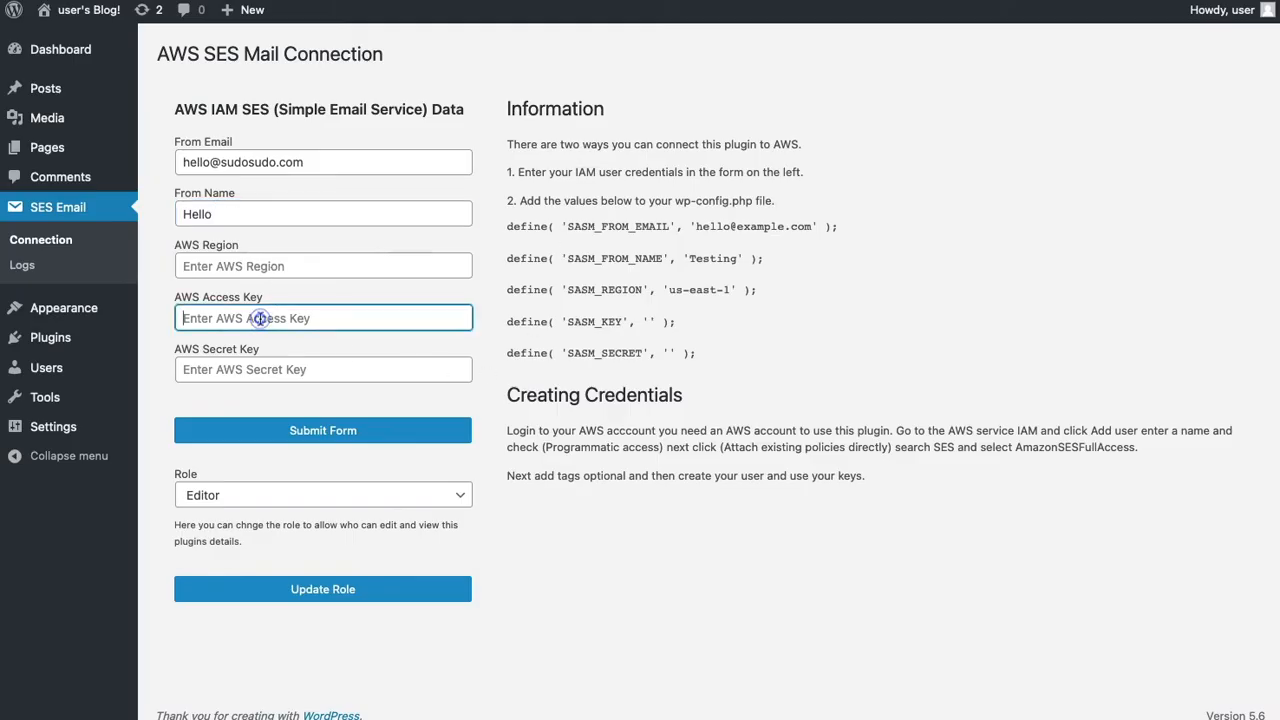
- Paste the IAM access key and secret key, set region us-east-1, and submit the connection form
key("ctrl+v")
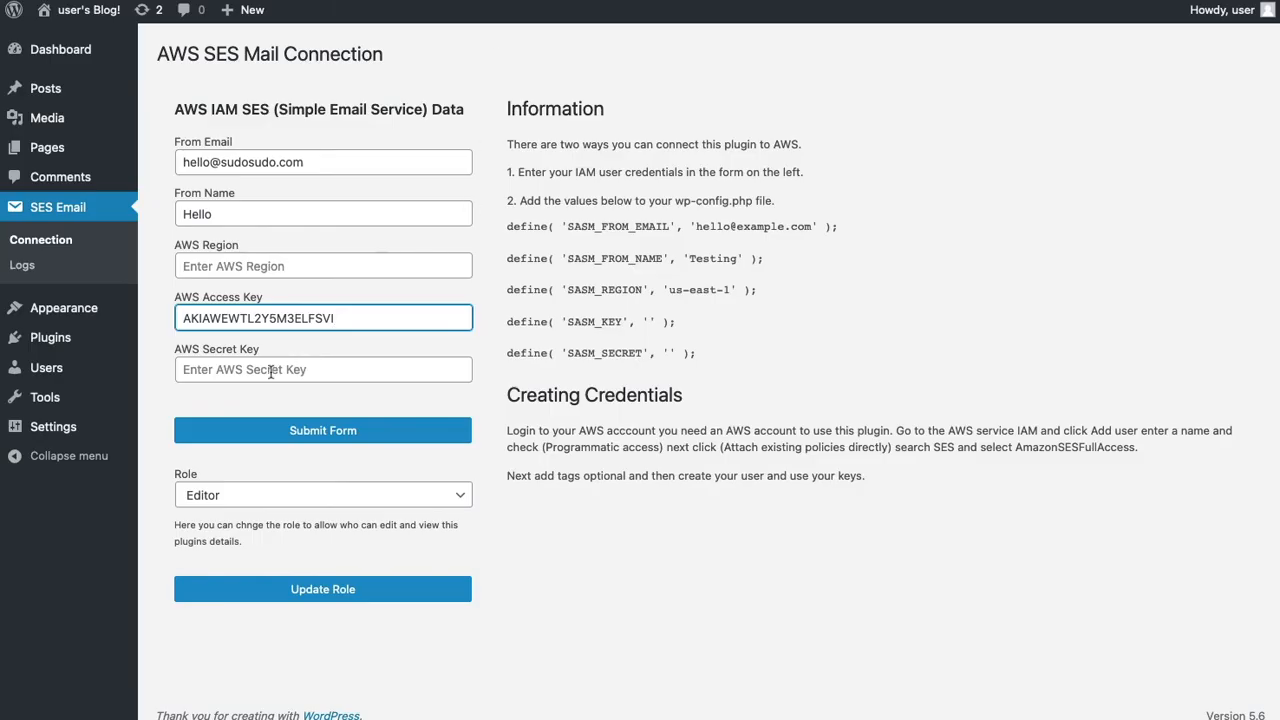
left_click(270, 370)
key("ctrl+v")
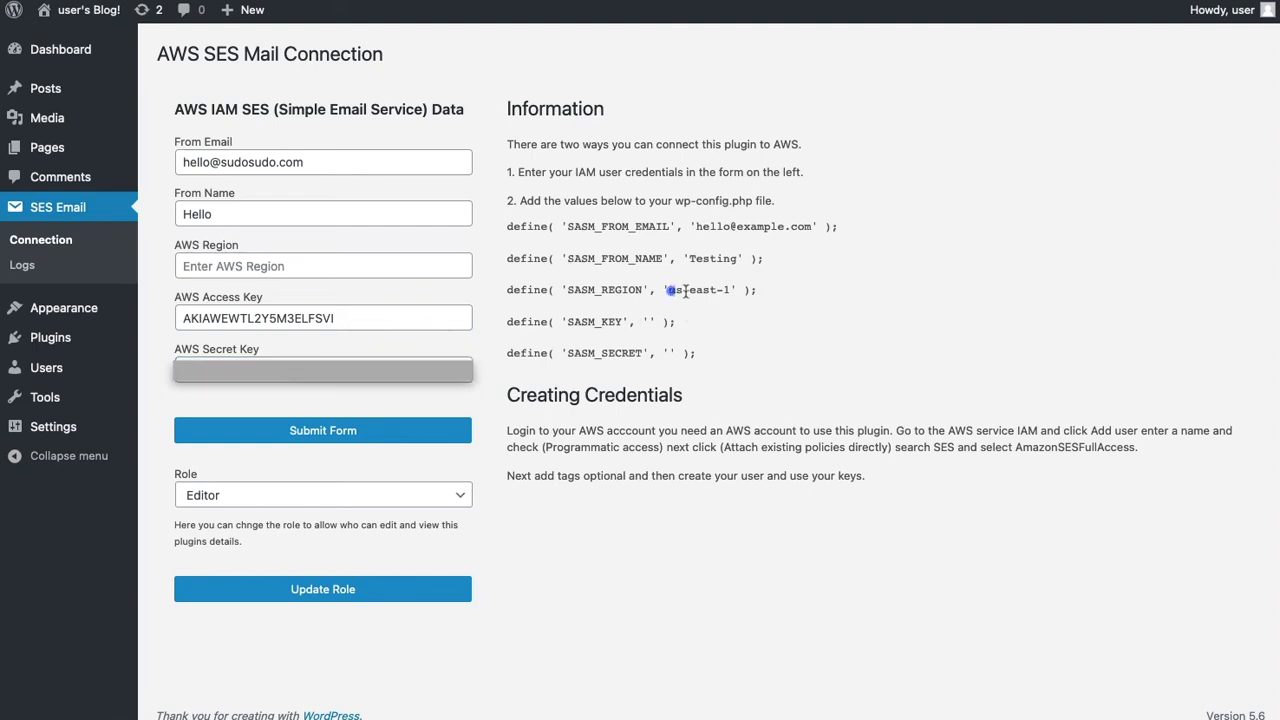
left_click_drag(669, 290, 732, 290)
left_click(254, 268)
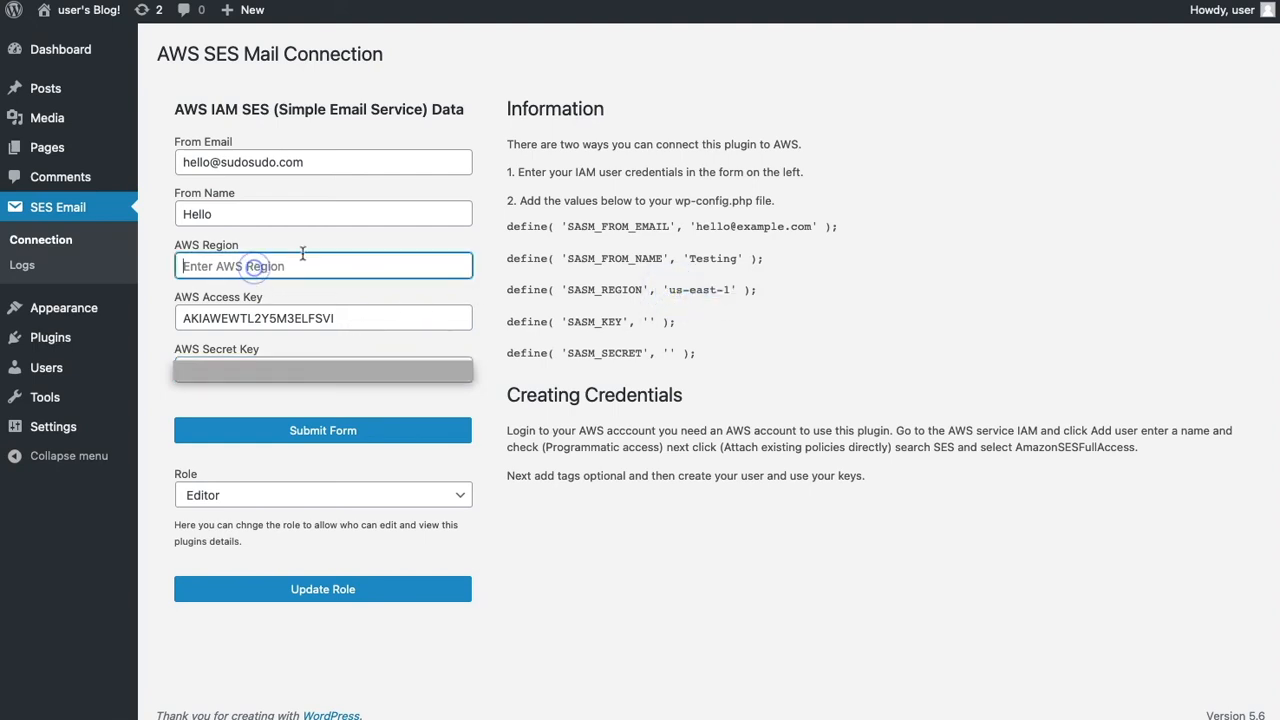
key("ctrl+v")
left_click(319, 236)
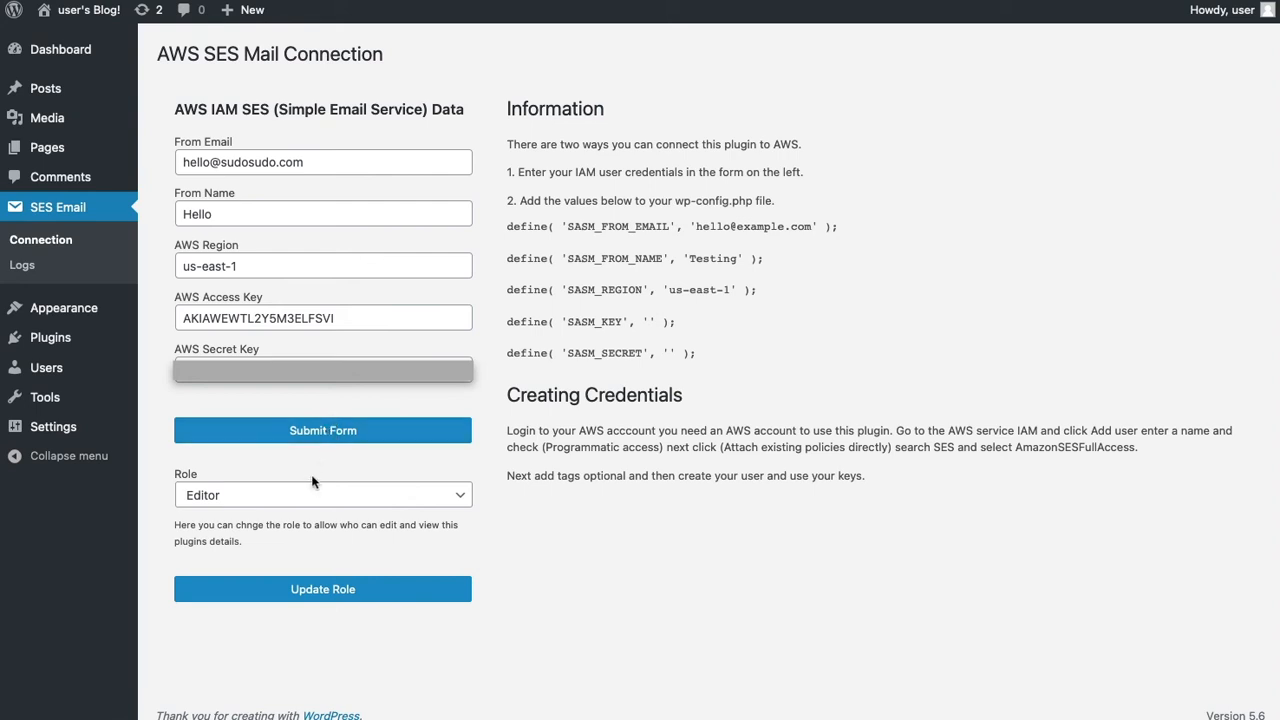
left_click(310, 440)
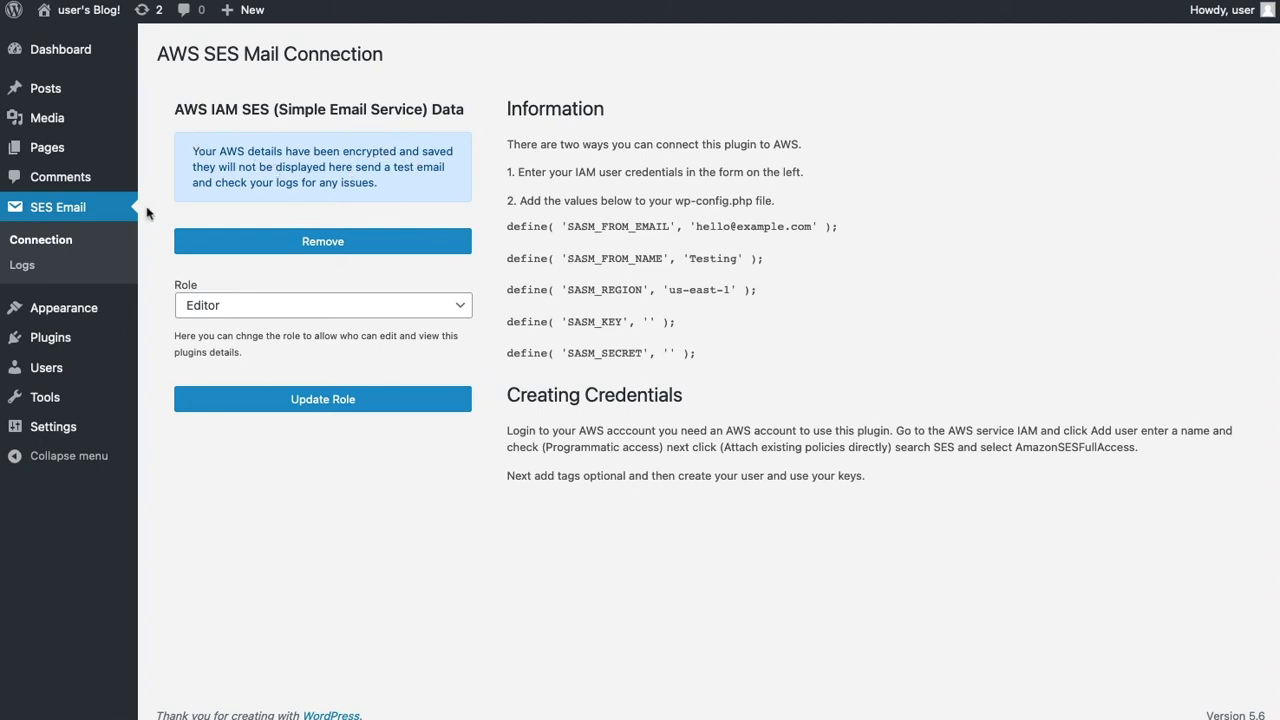
left_click(22, 264)
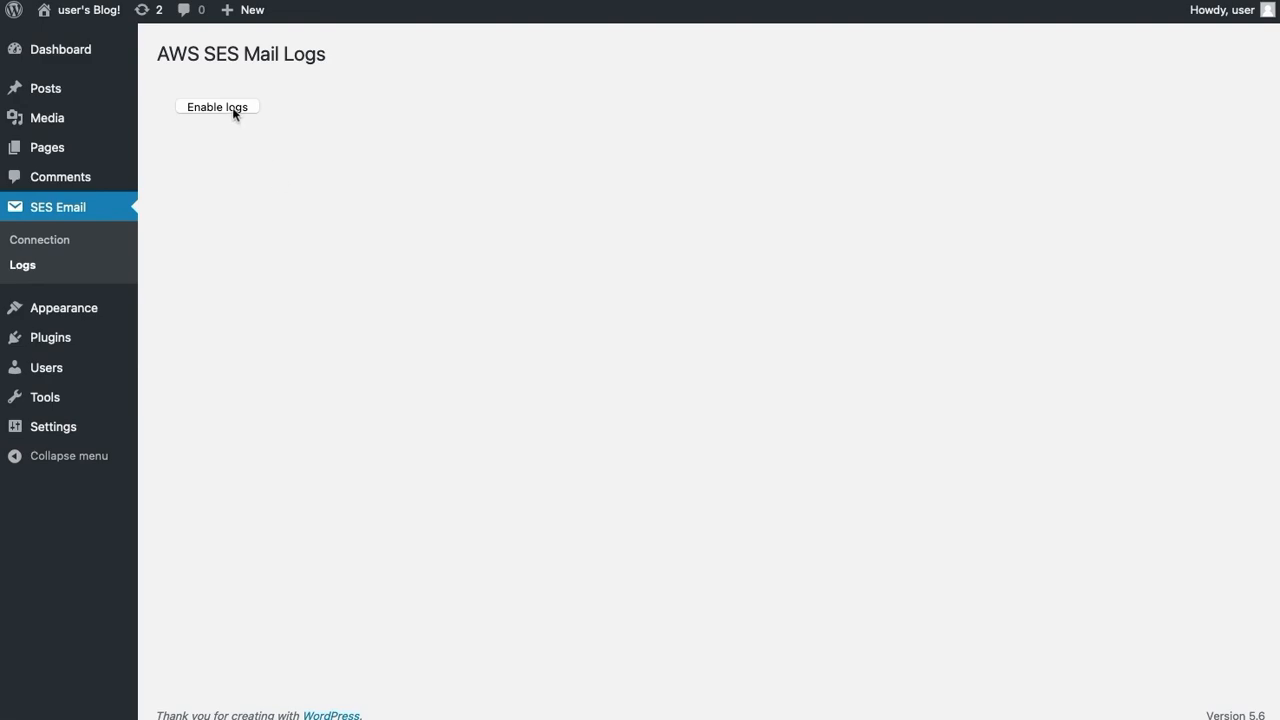
- Enable the SES mail logs and send a test email to the WorkMail inbox address
left_click(232, 108)
left_click(683, 304)
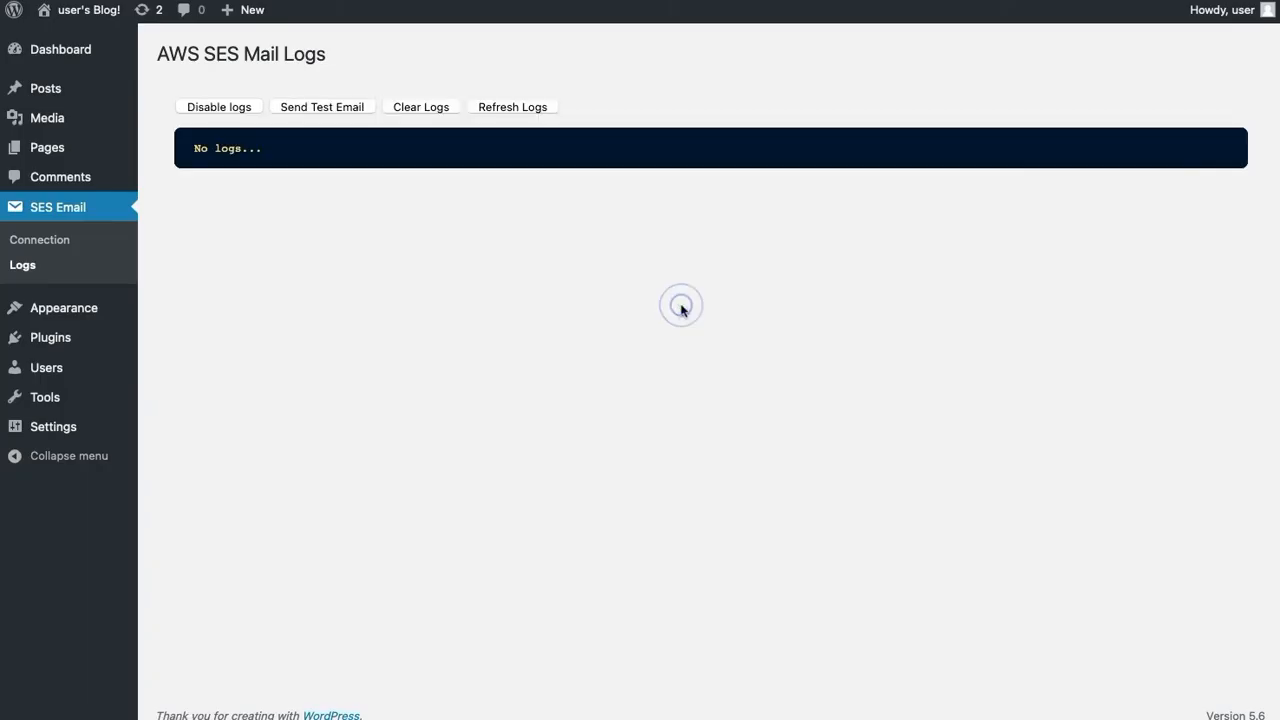
left_click(326, 107)
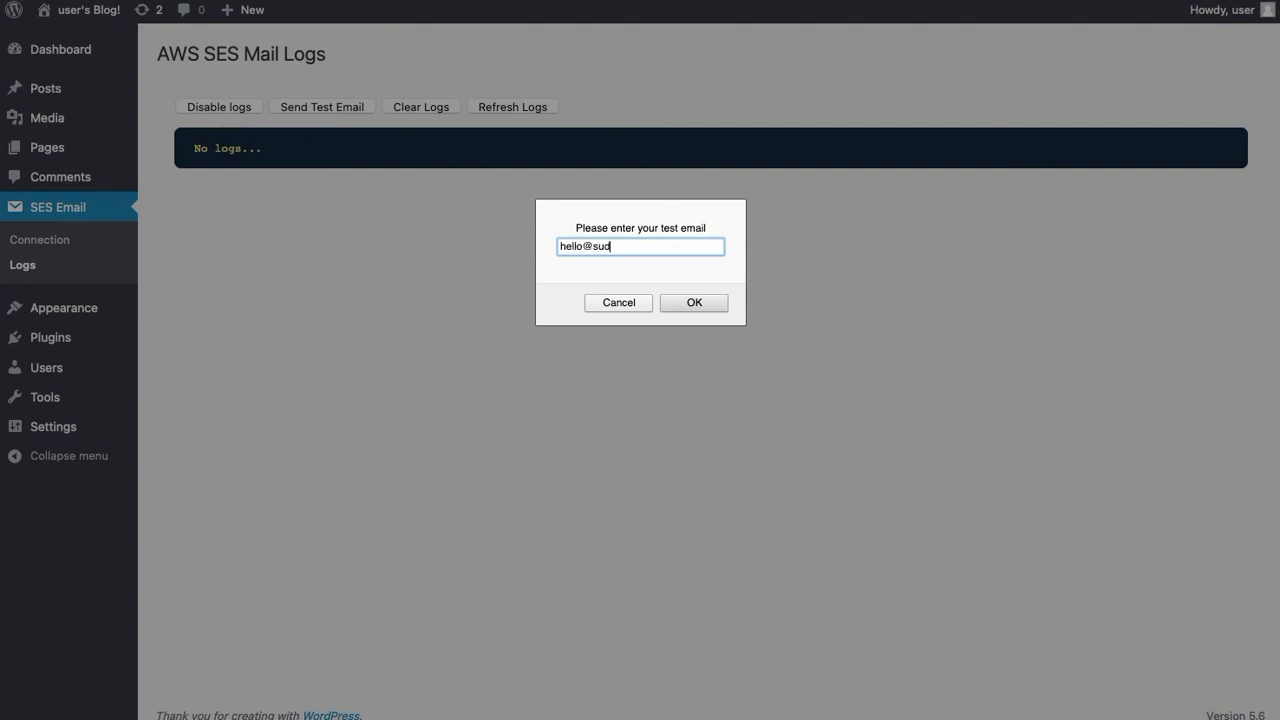
left_click(706, 302)
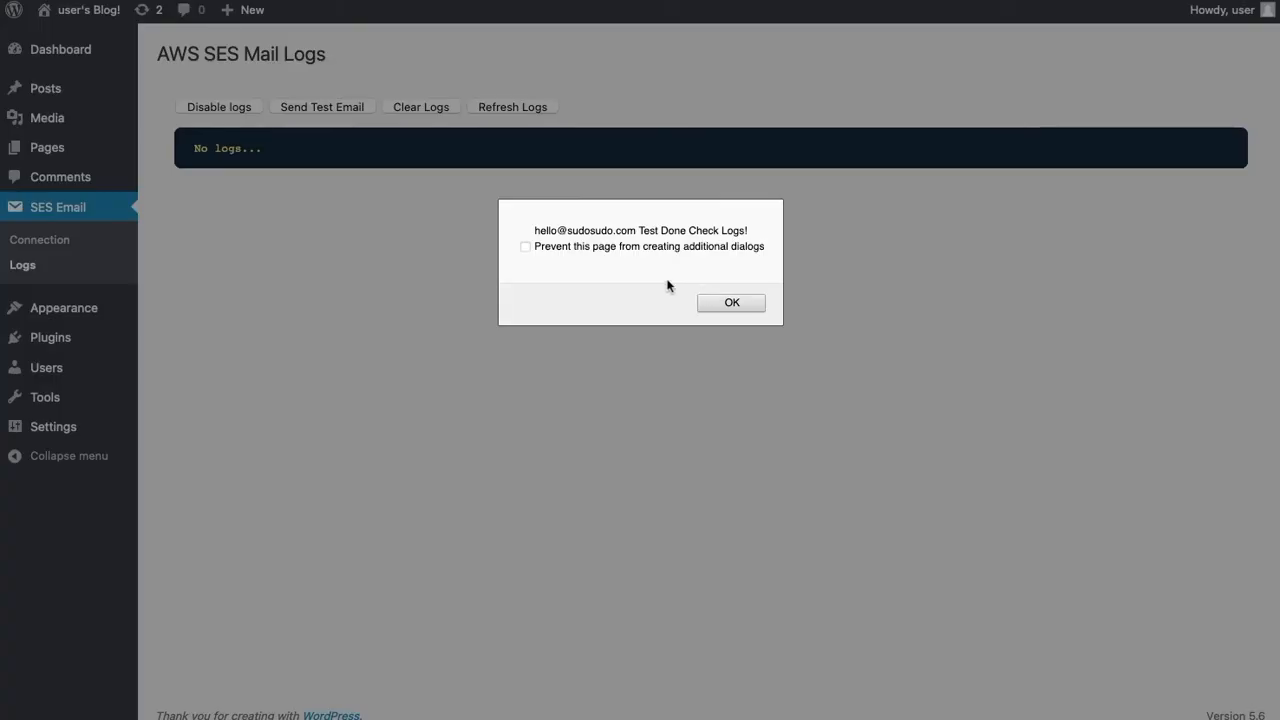
- Confirm the SES TEST EMAIL arrived in the WorkMail inbox
left_click(730, 300)
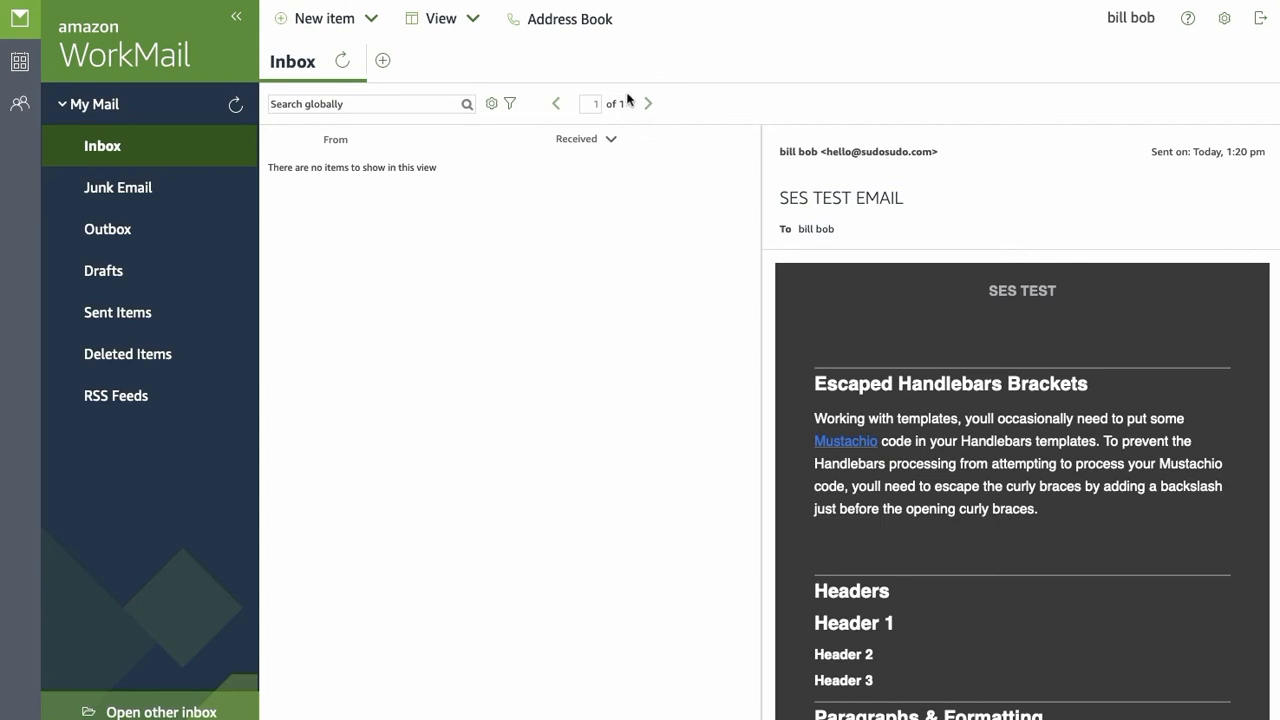
left_click(348, 62)
left_click(423, 178)
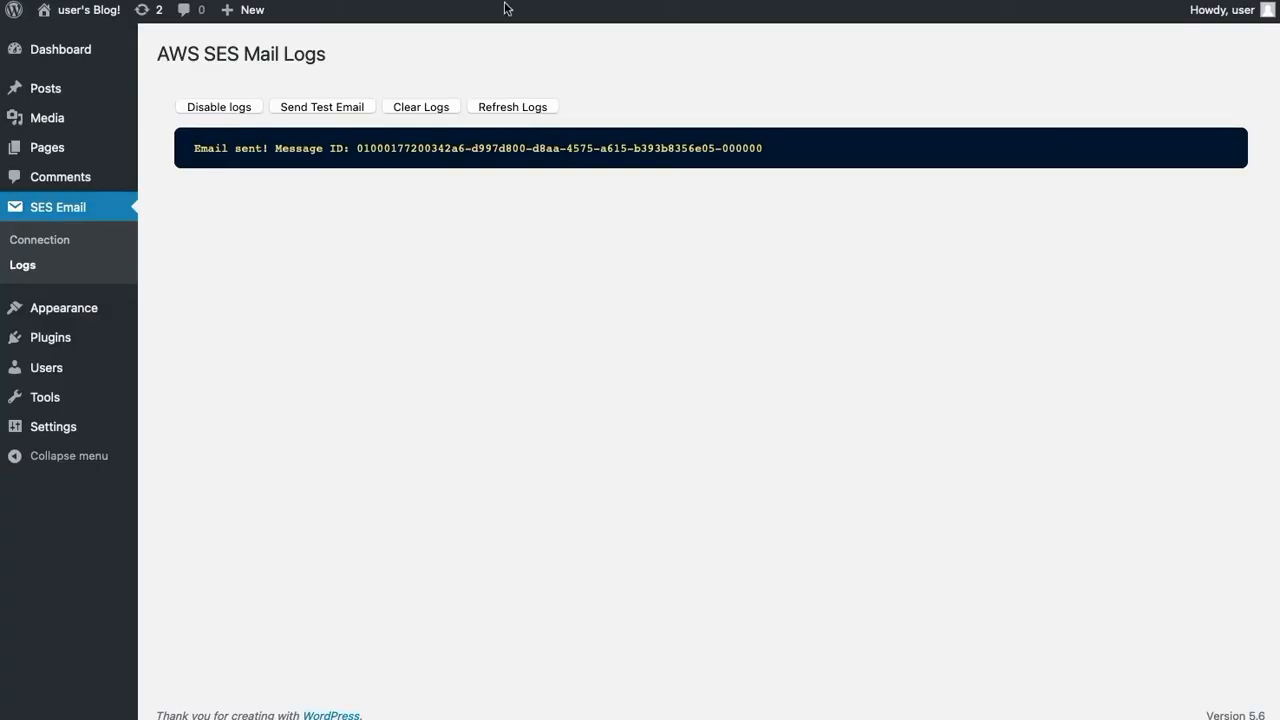
- Send a test email to an unverified address, check the not-verified log error, then open the SES console
left_click(307, 107)
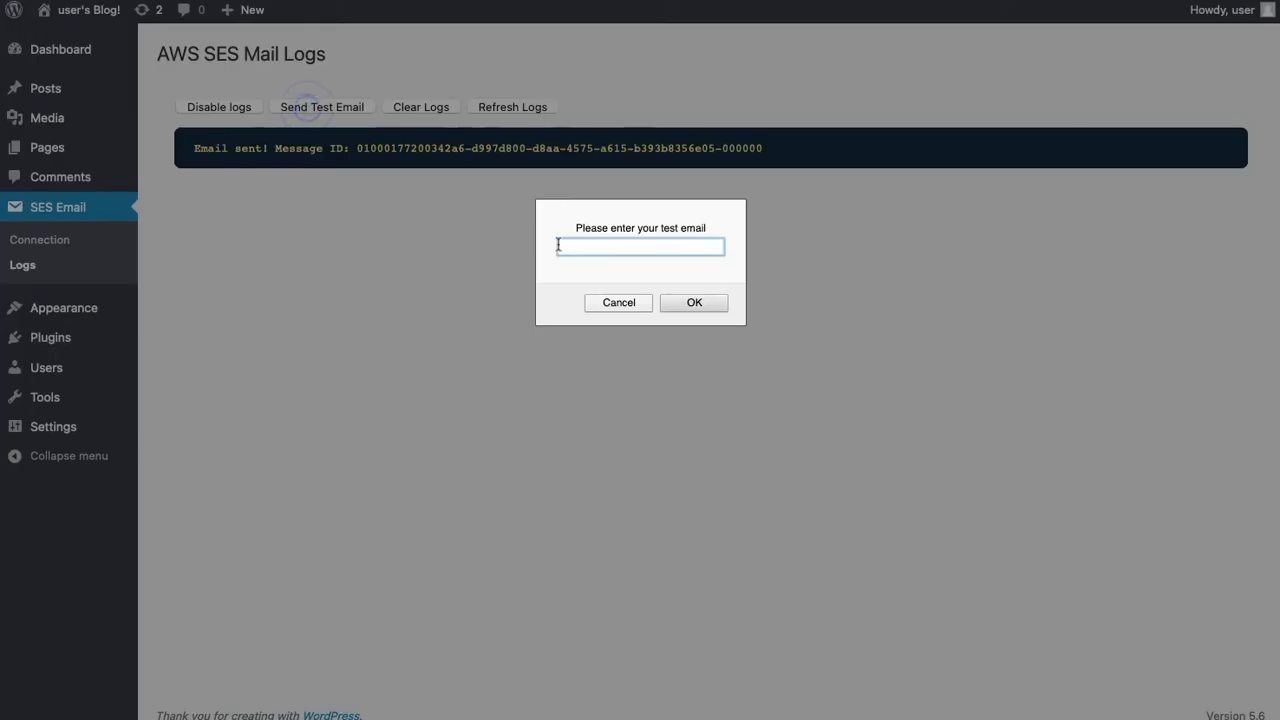
left_click(690, 304)
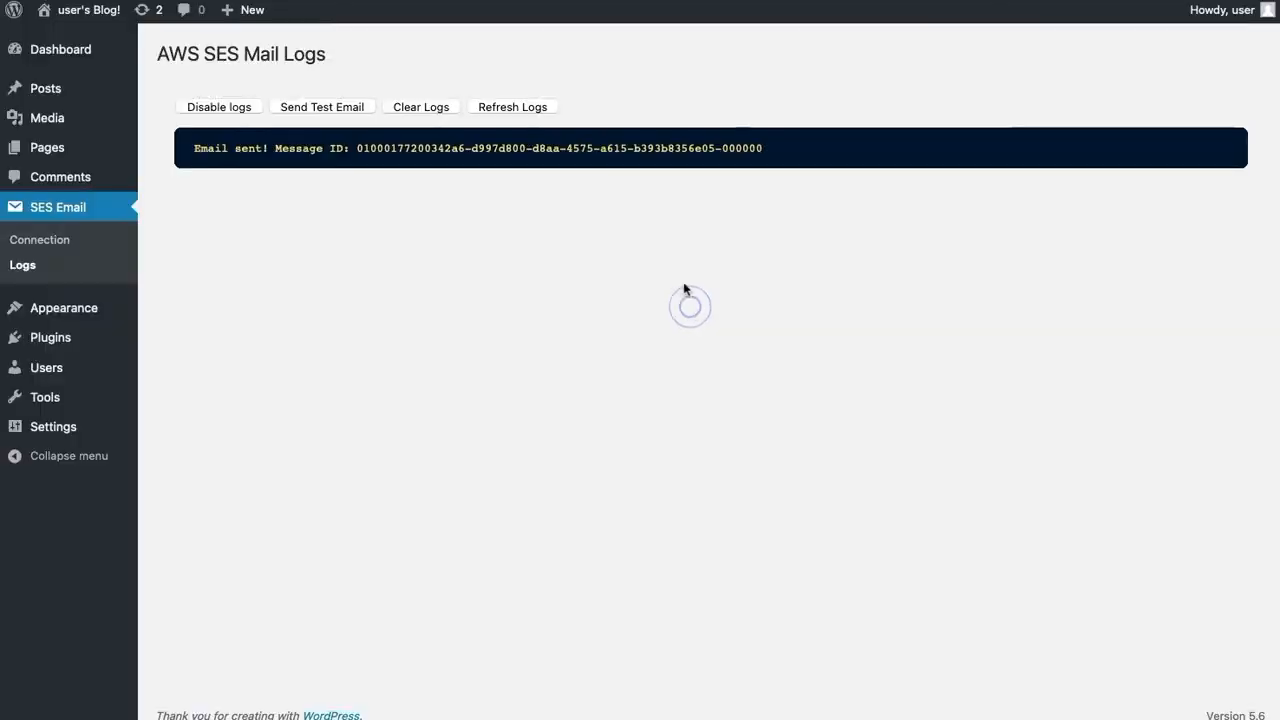
left_click(731, 306)
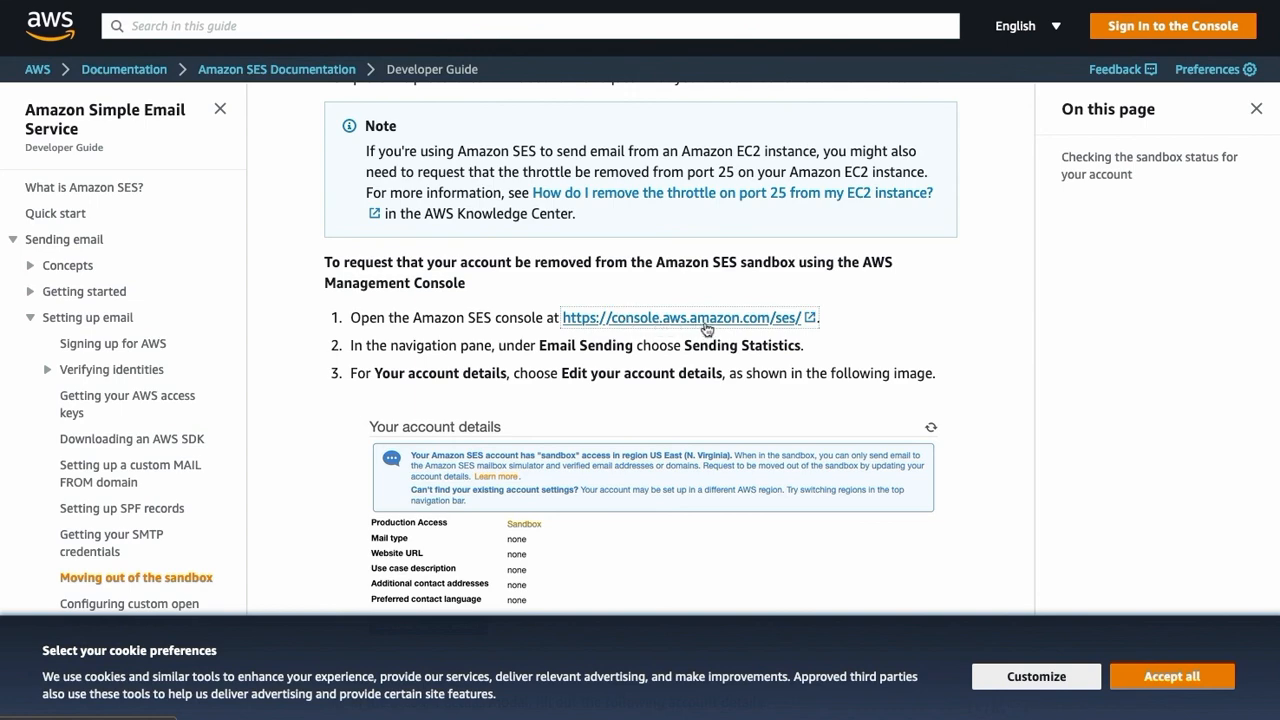
left_click(784, 325)
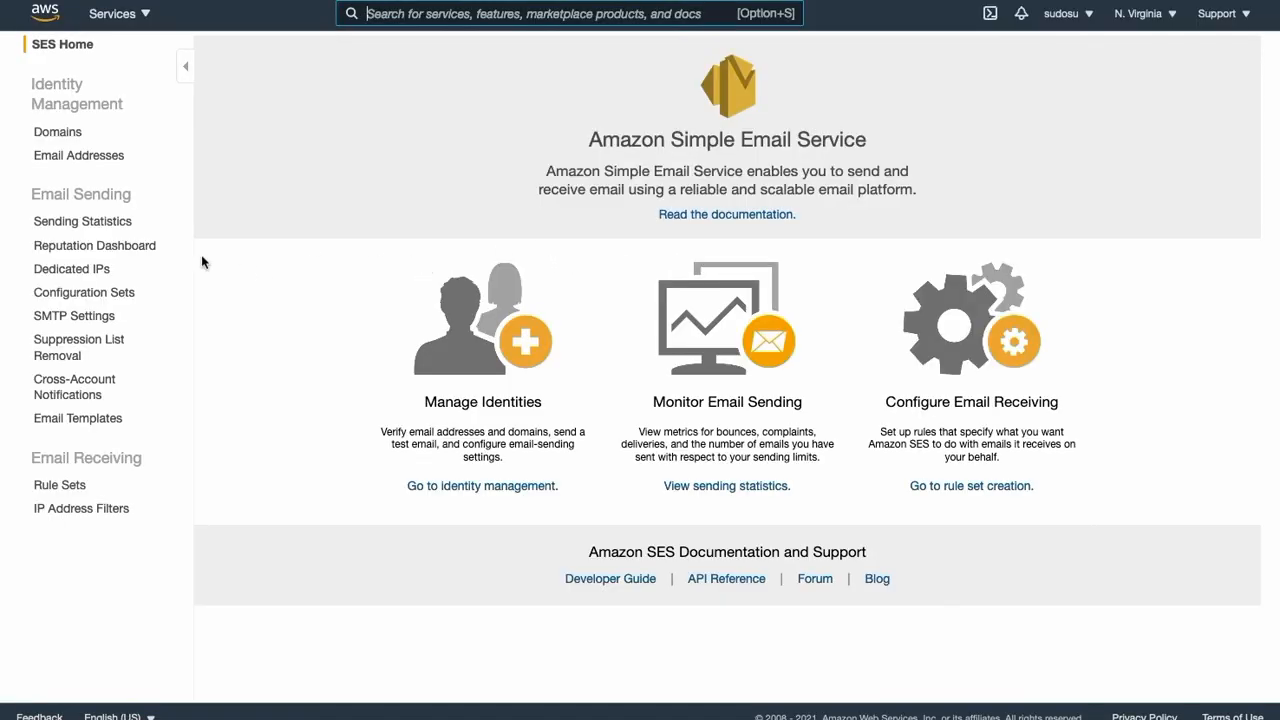
left_click_drag(38, 198, 143, 202)
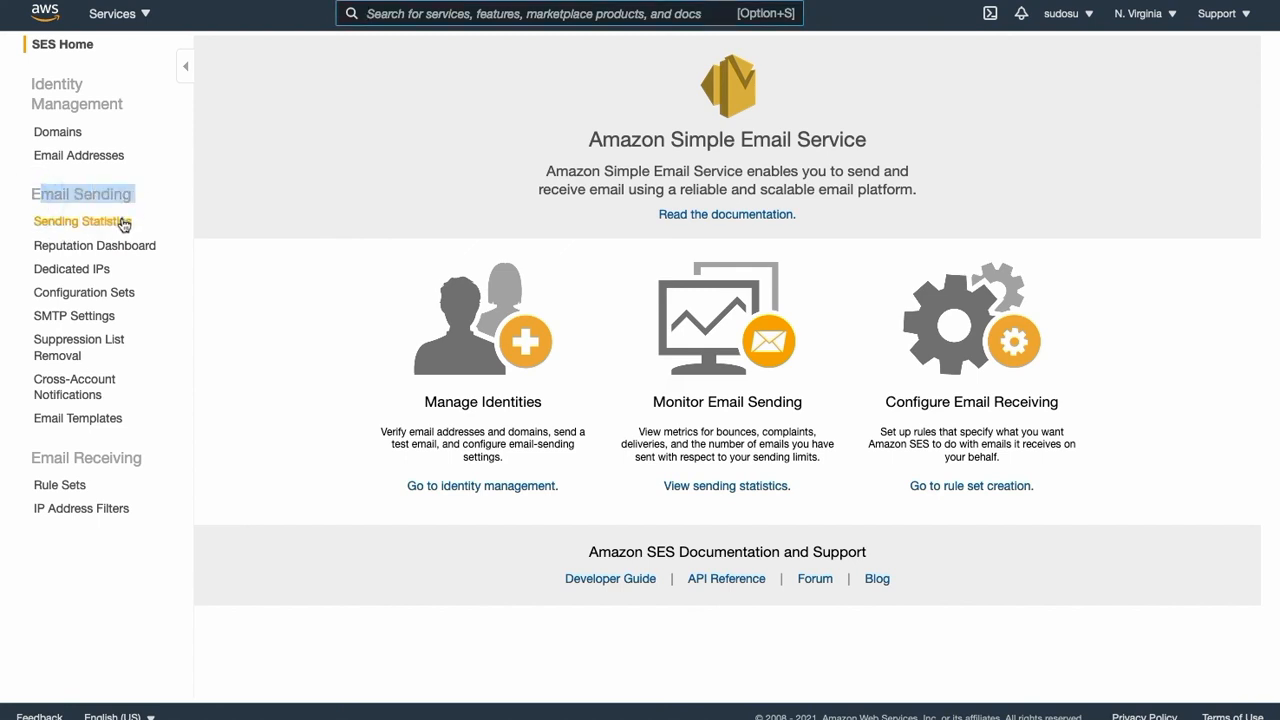
left_click(124, 223)
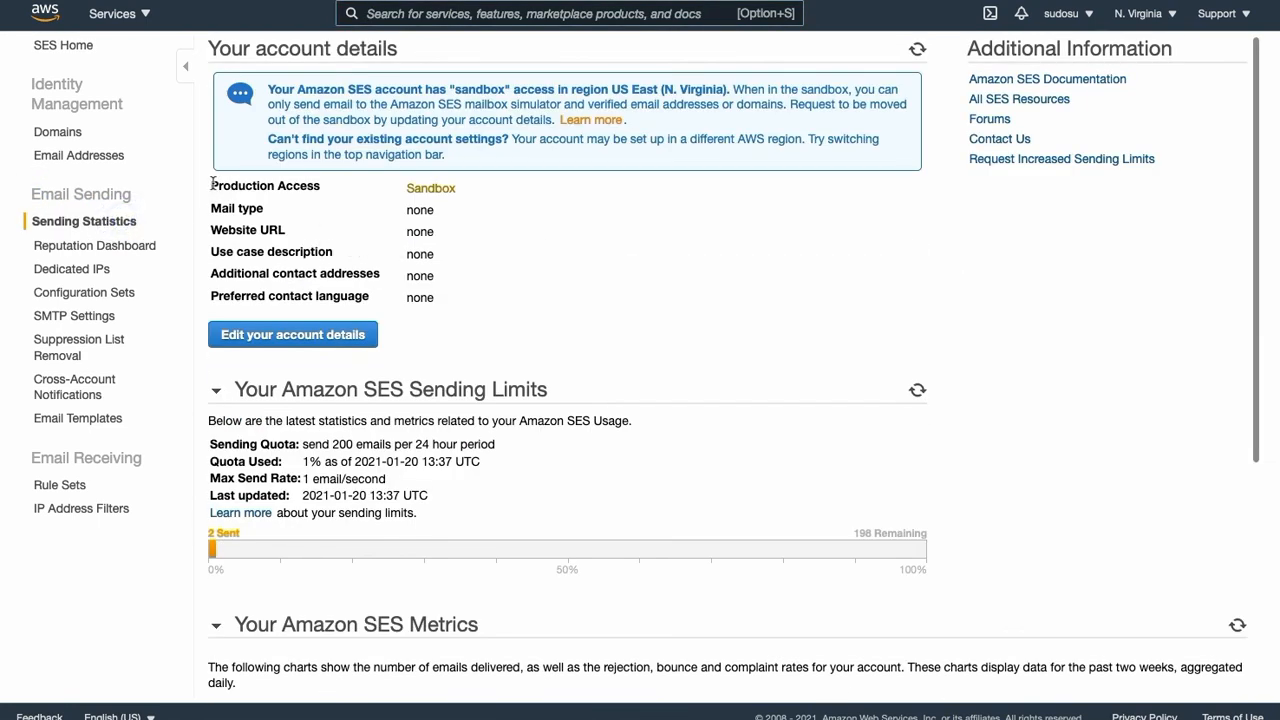
left_click_drag(212, 183, 464, 195)
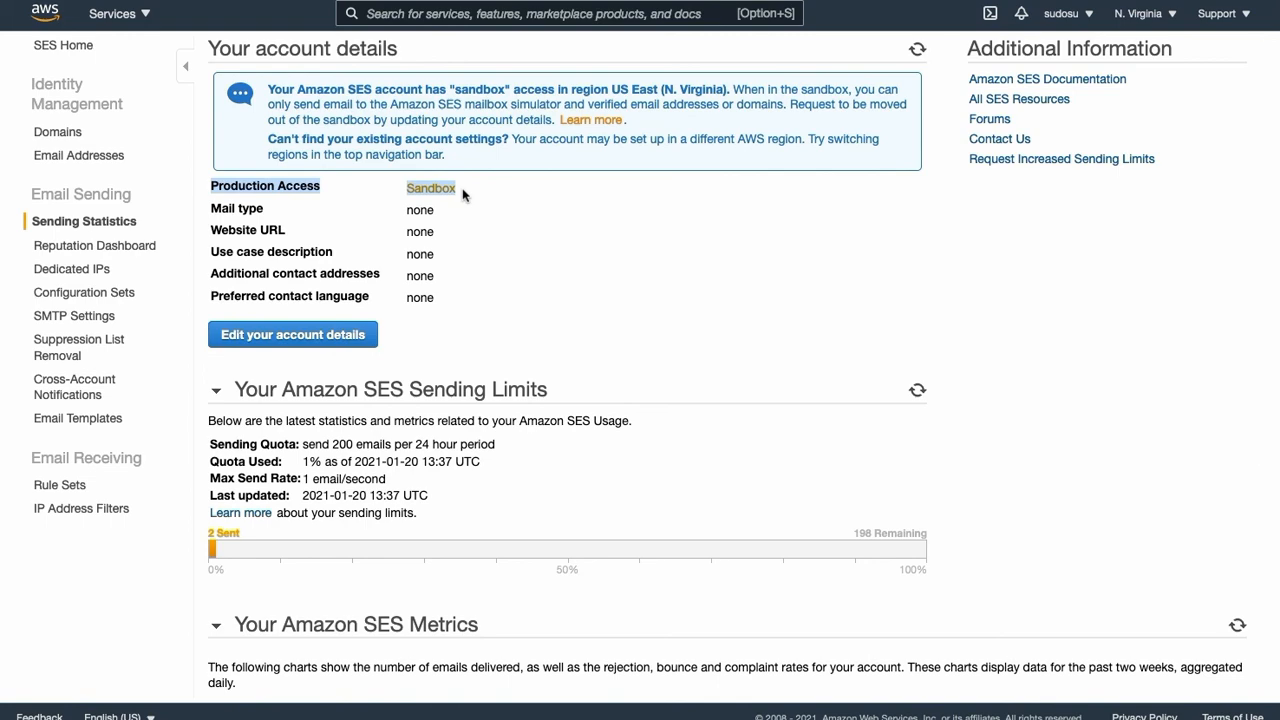
left_click(352, 334)
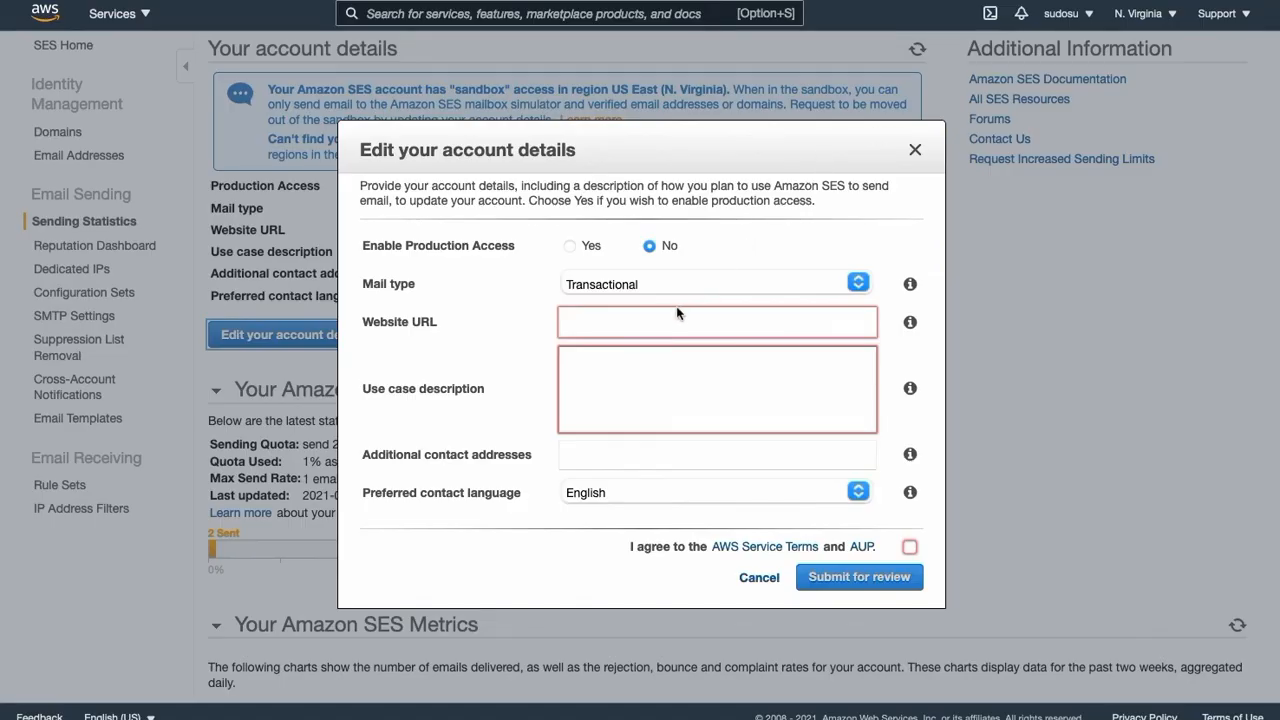
left_click(677, 313)
type("https://sudosudo.com")
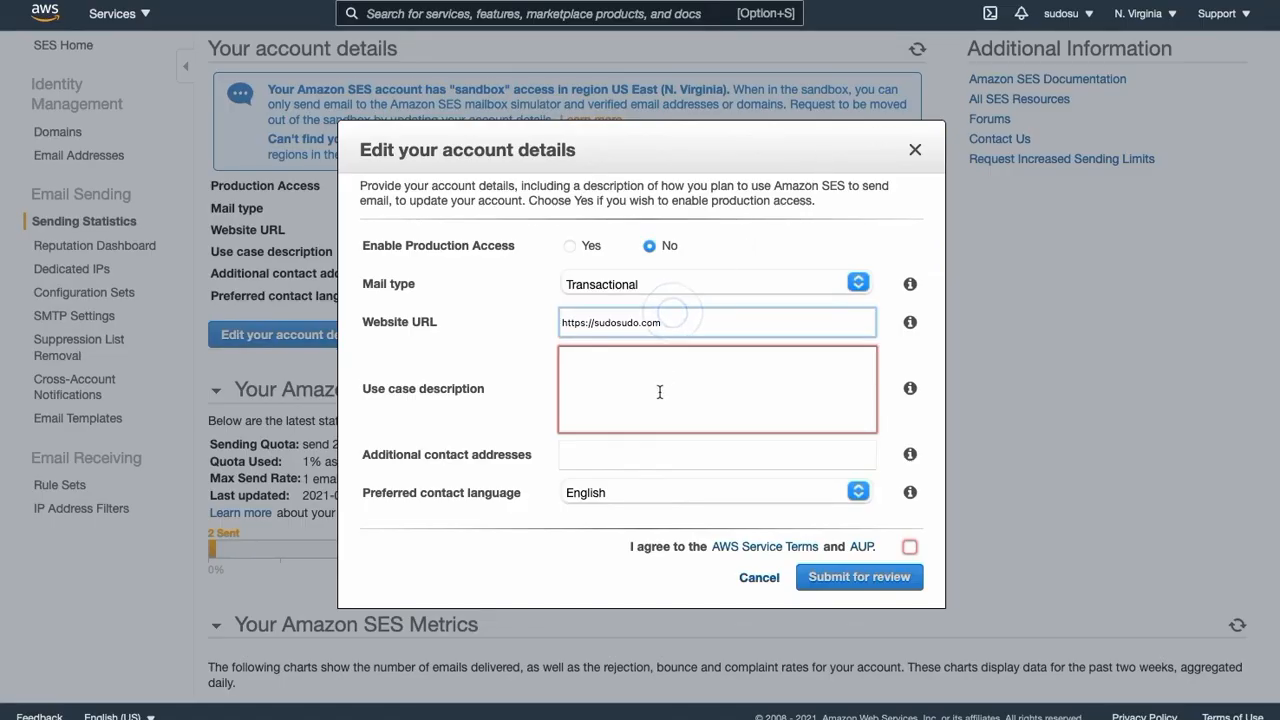
- Close the Edit your account details form without submitting a production access request
left_click(662, 392)
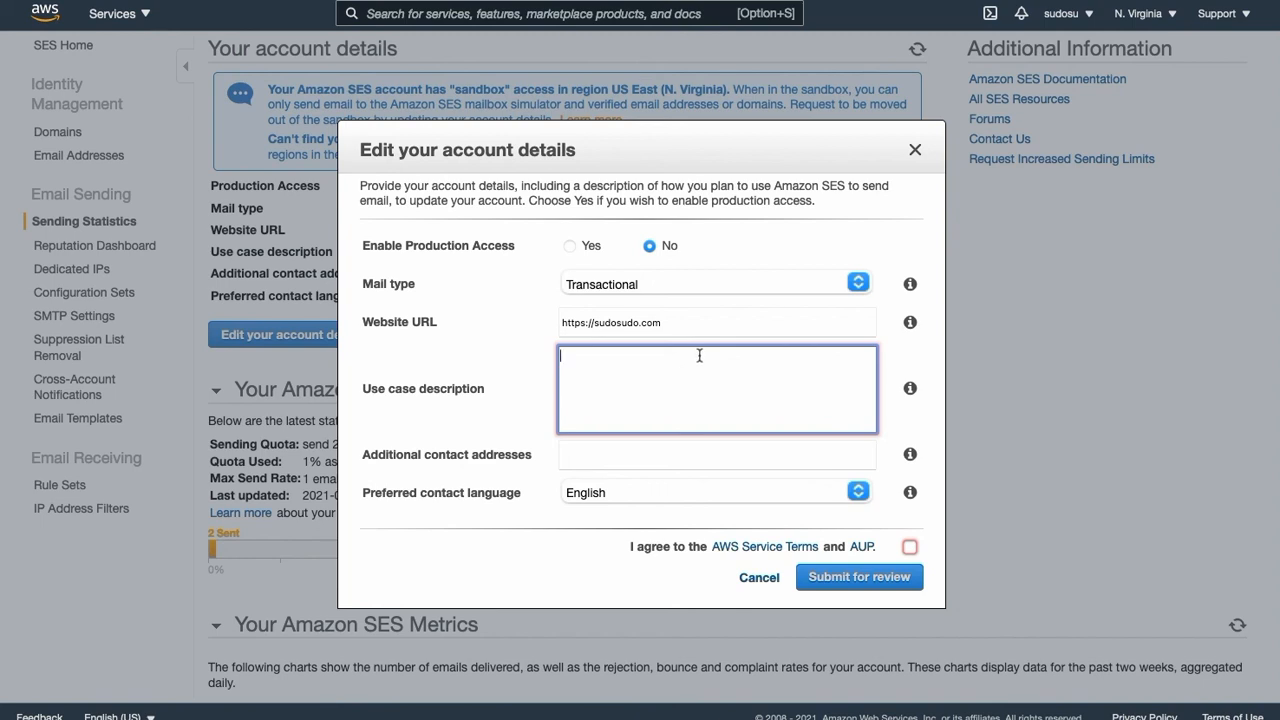
left_click(916, 149)
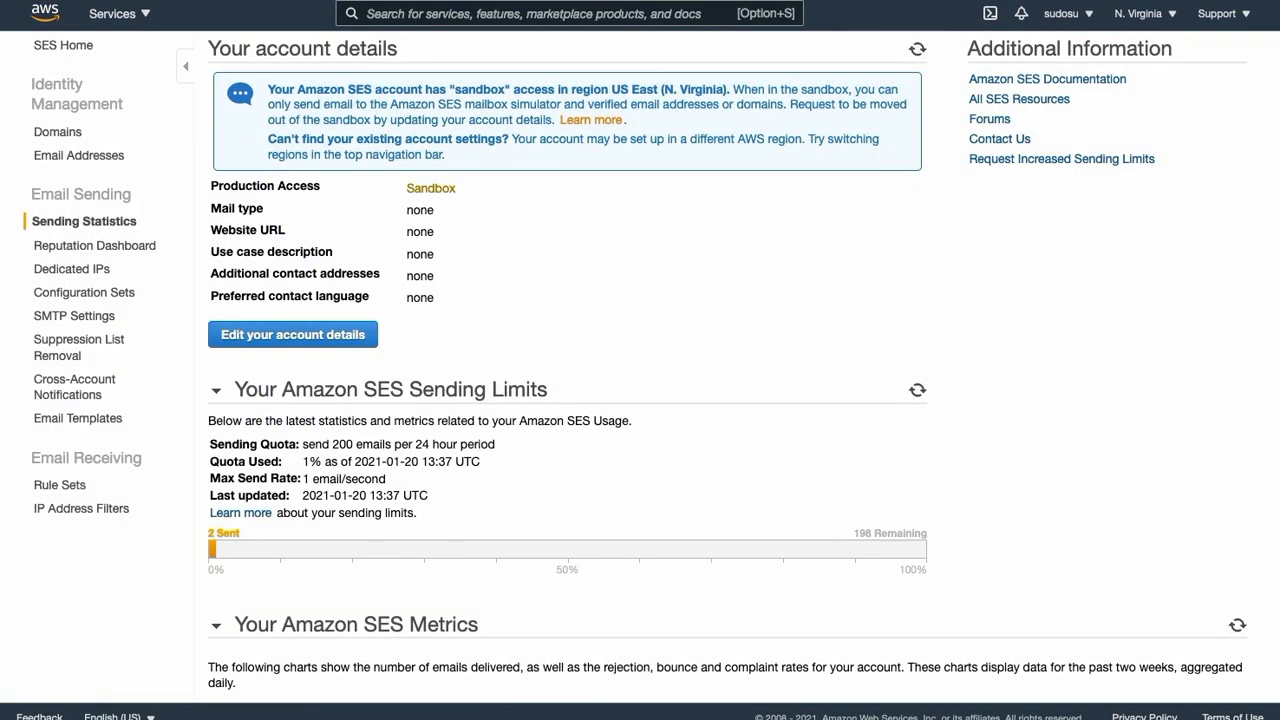